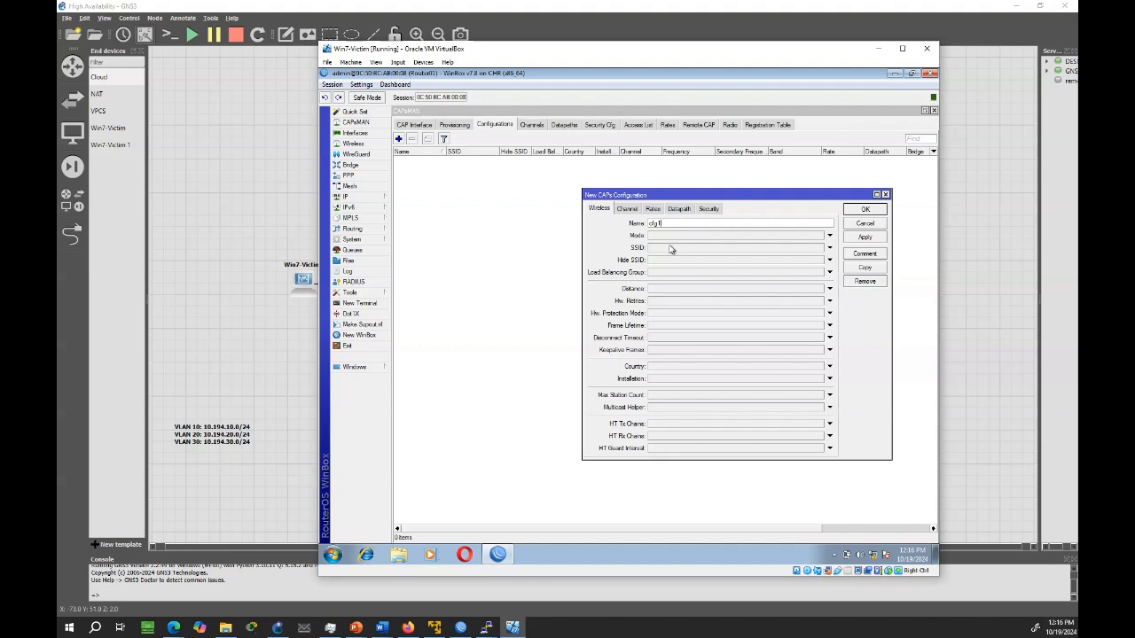
Set the cfg1 configuration's SSID to MYSSID1 and its country to united states
{"action": "left_click", "coordinate": [667, 249]}
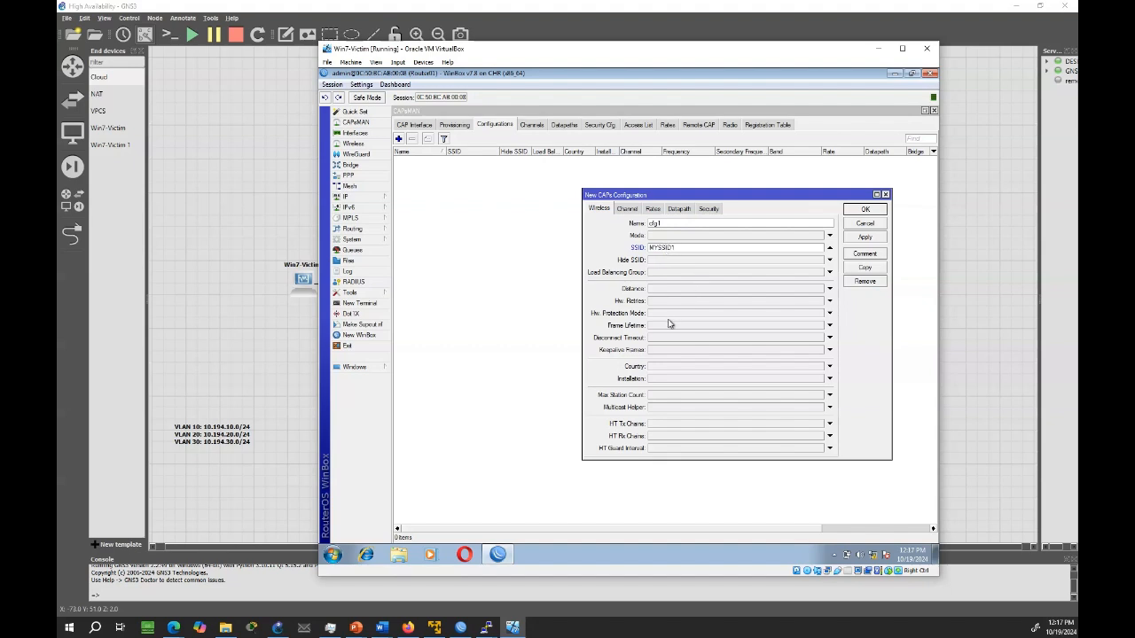
{"action": "left_click", "coordinate": [659, 368]}
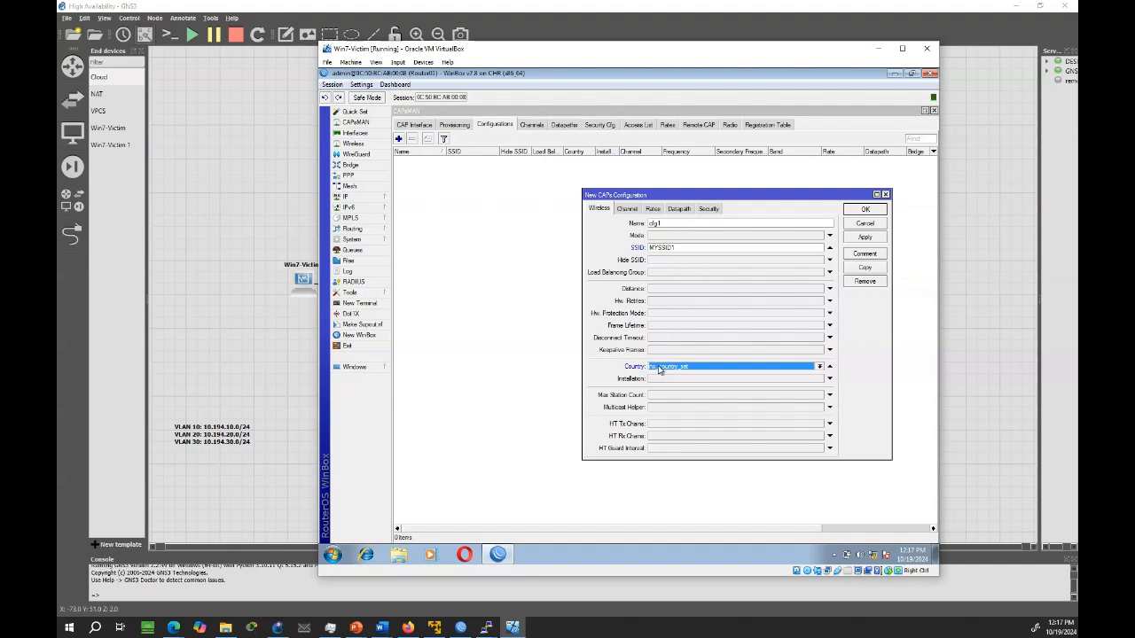
{"action": "left_click", "coordinate": [724, 369]}
{"action": "scroll", "coordinate": [722, 439], "scroll_direction": "down", "scroll_amount": 8}
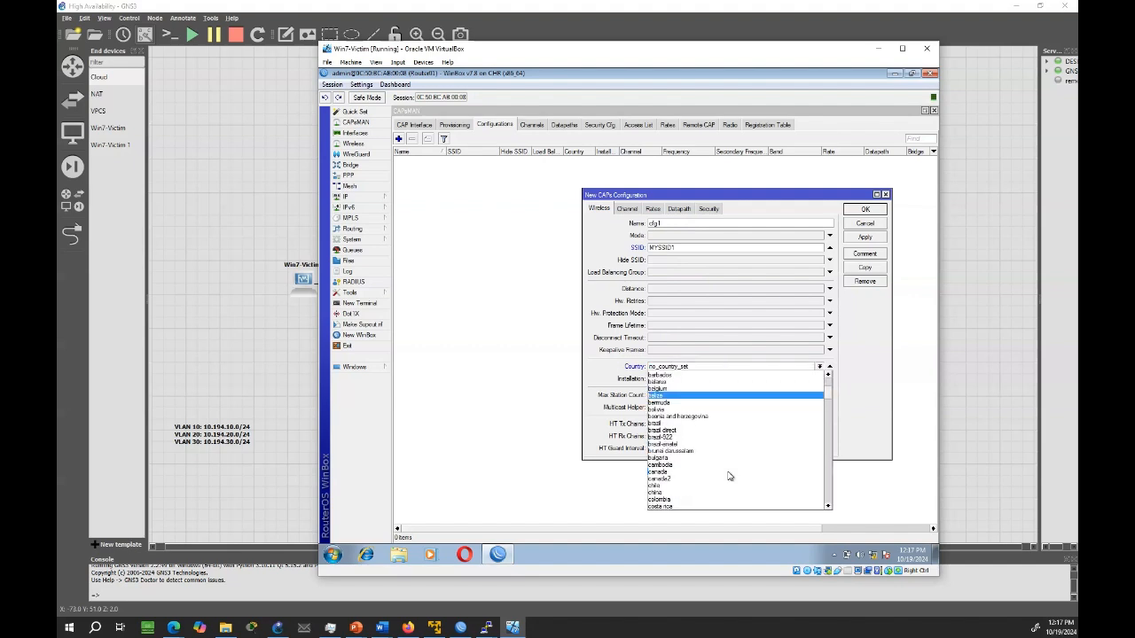
{"action": "scroll", "coordinate": [729, 477], "scroll_direction": "down", "scroll_amount": 10}
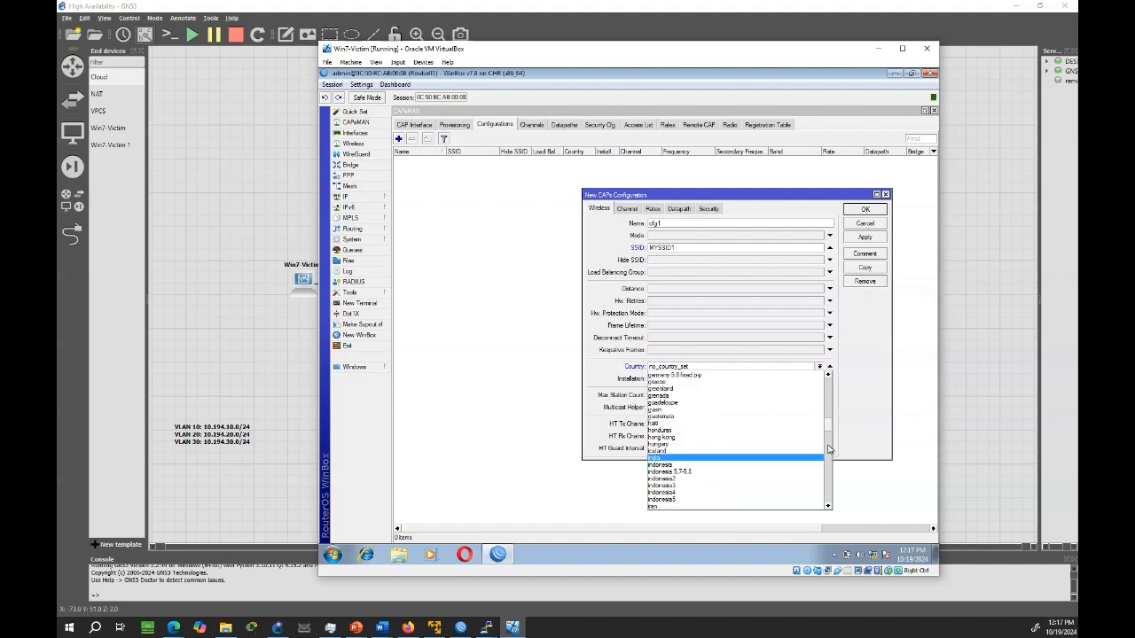
{"action": "scroll", "coordinate": [763, 483], "scroll_direction": "down", "scroll_amount": 20}
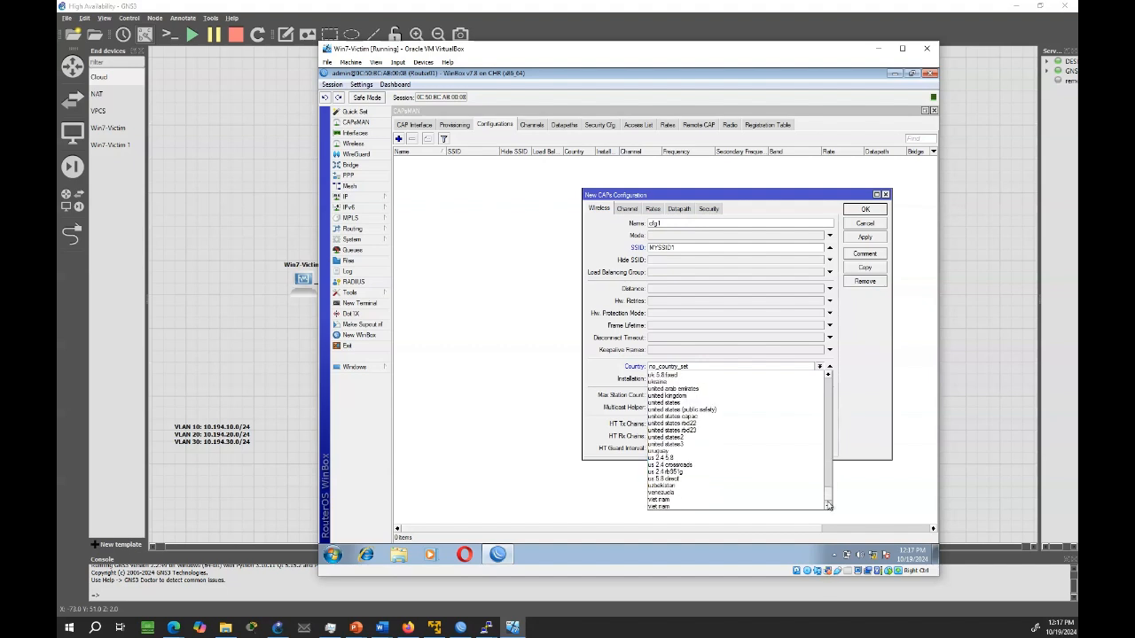
{"action": "left_click", "coordinate": [724, 396]}
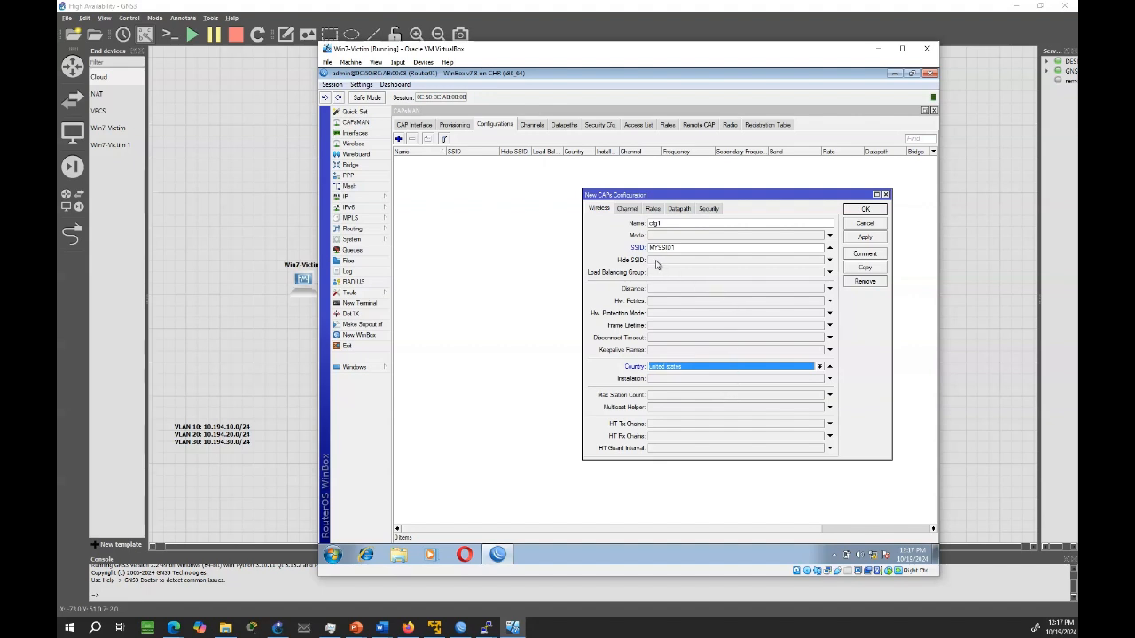
In the cfg1 datapath settings, enable local forwarding and set VLAN mode to use tag with VLAN ID 10
{"action": "left_click", "coordinate": [676, 210]}
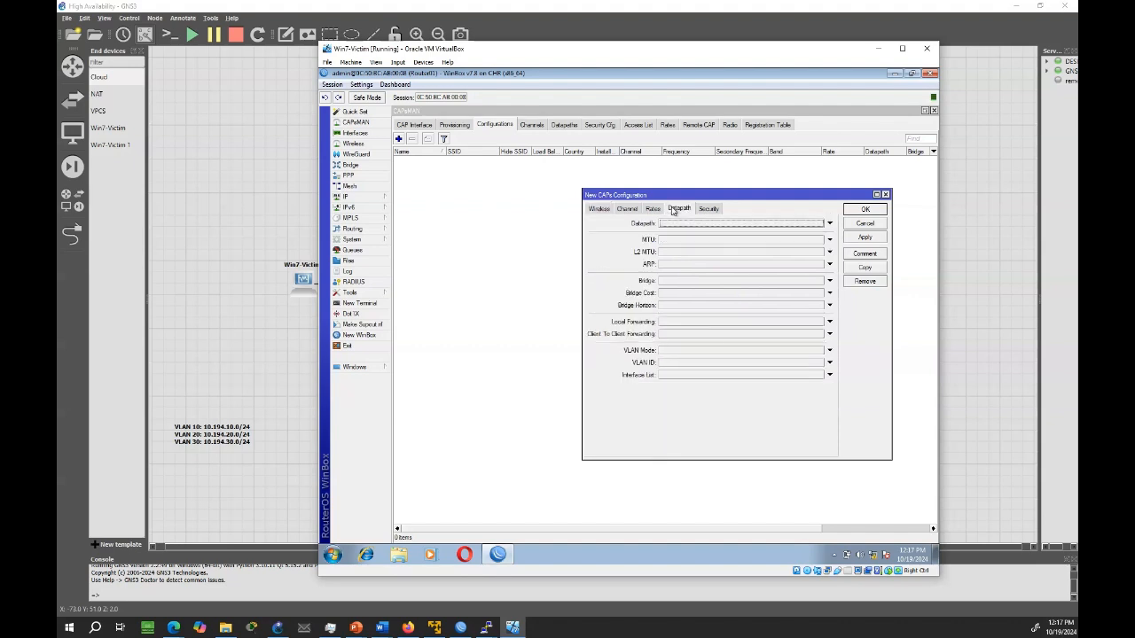
{"action": "left_click", "coordinate": [667, 325]}
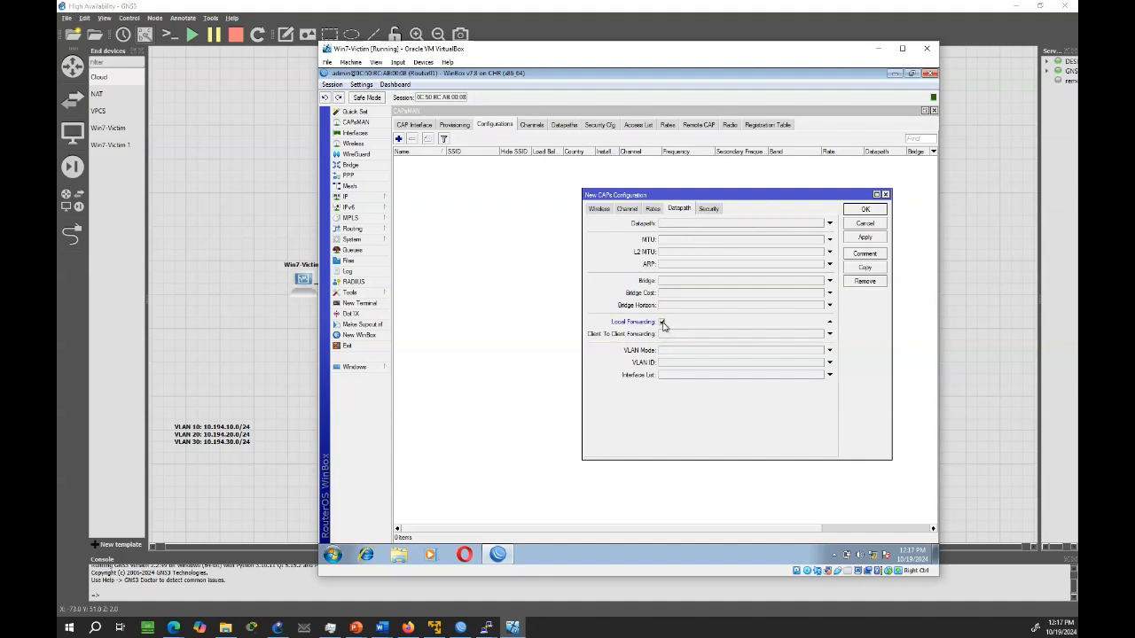
{"action": "left_click", "coordinate": [667, 351]}
{"action": "left_click", "coordinate": [667, 352]}
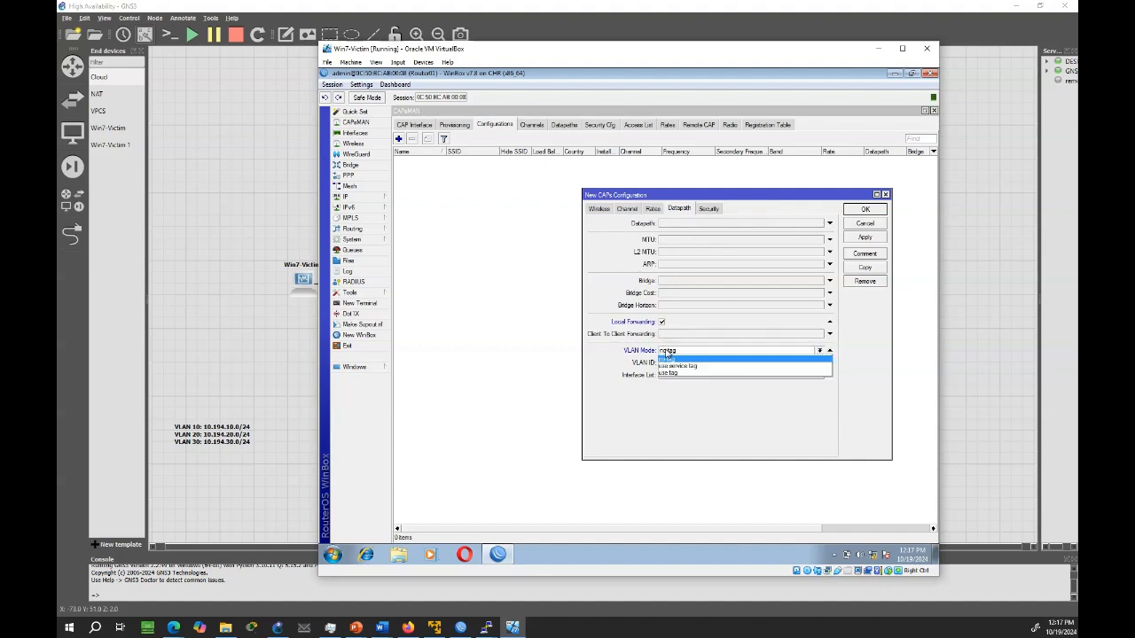
{"action": "left_click", "coordinate": [672, 372]}
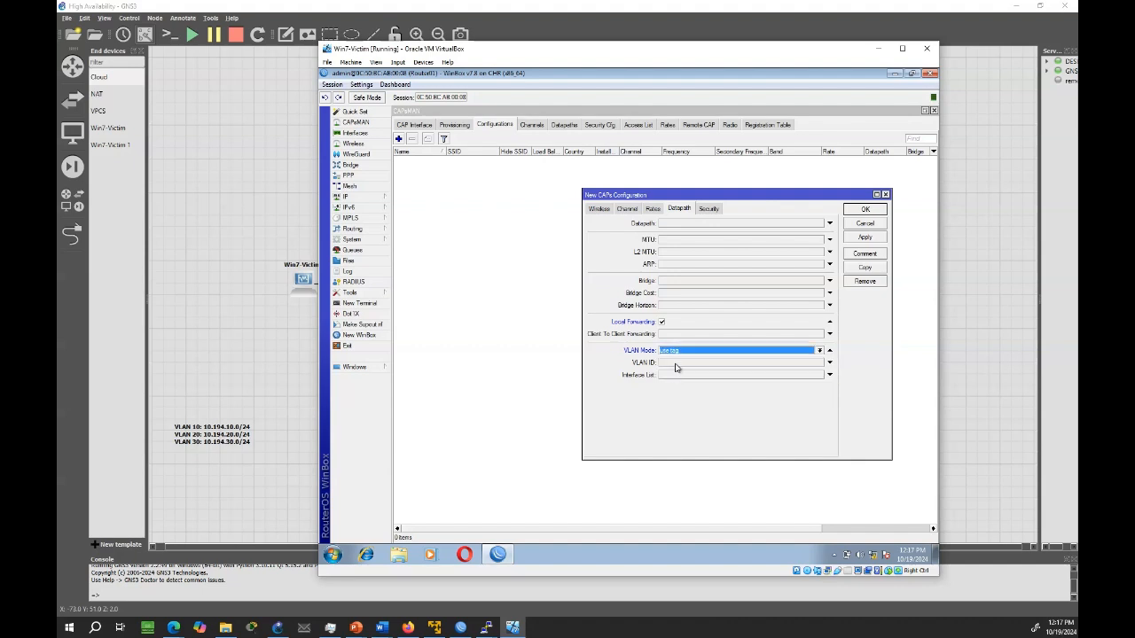
{"action": "left_click", "coordinate": [674, 366]}
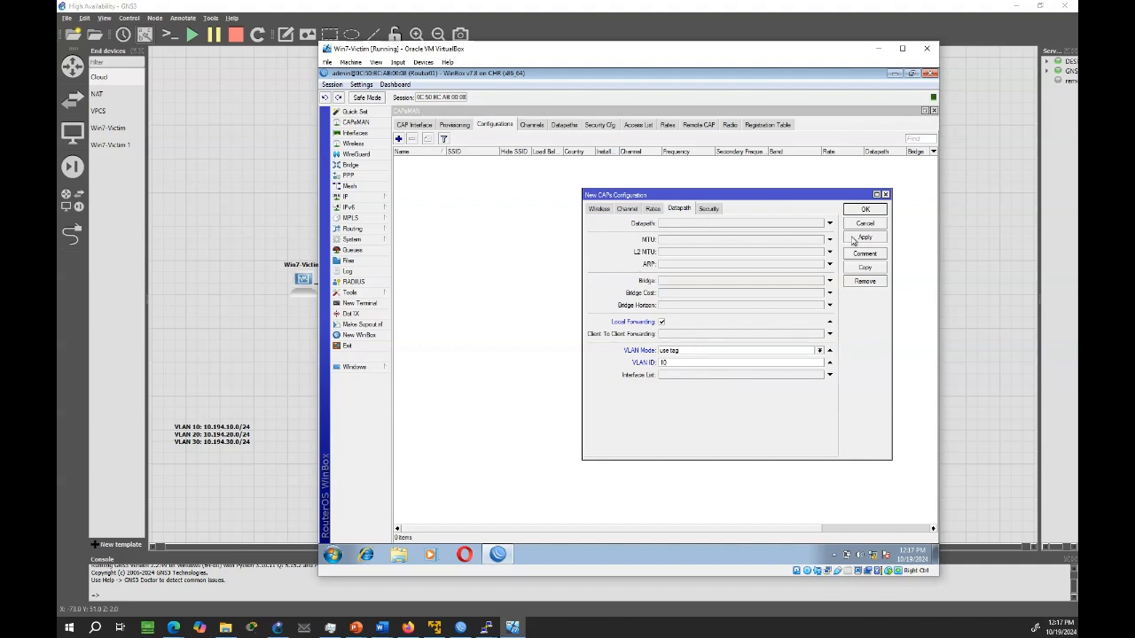
Enable WPA PSK and WPA2 PSK authentication with aes ccm and tkip encryption in the cfg1 security settings
{"action": "left_click", "coordinate": [708, 209]}
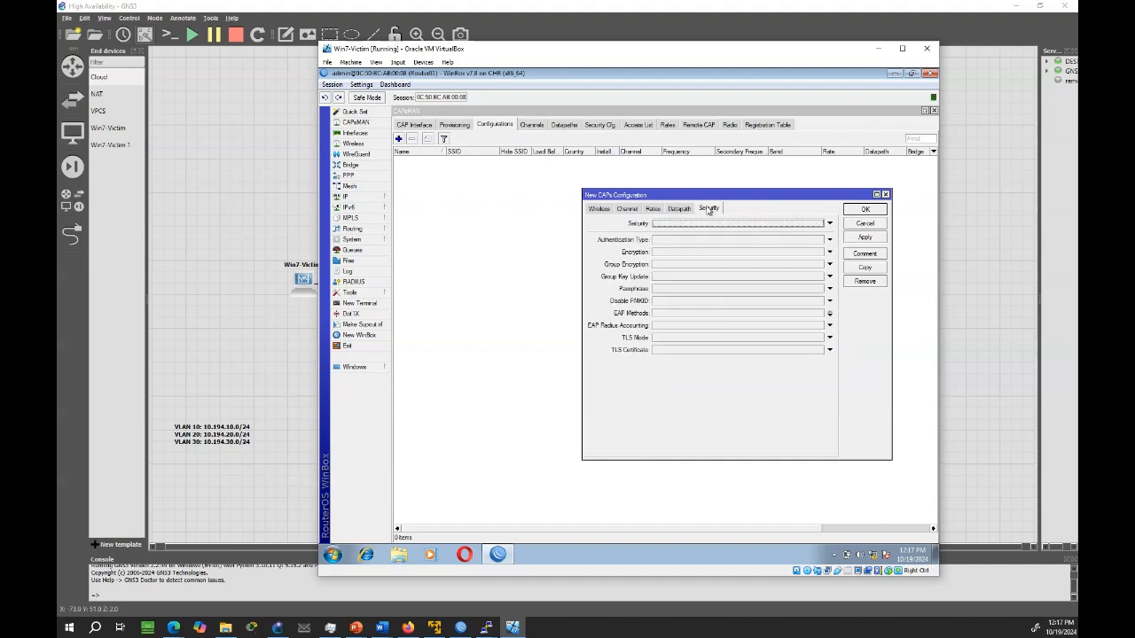
{"action": "left_click", "coordinate": [660, 241]}
{"action": "left_click", "coordinate": [655, 240]}
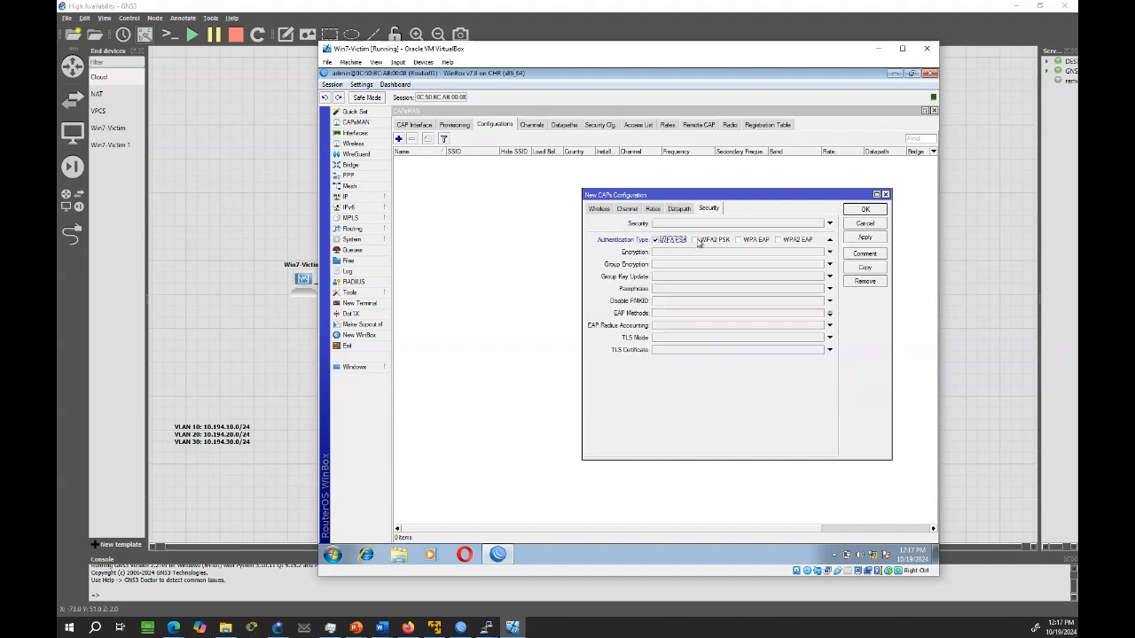
{"action": "left_click", "coordinate": [695, 240]}
{"action": "left_click", "coordinate": [685, 252]}
{"action": "left_click", "coordinate": [663, 252]}
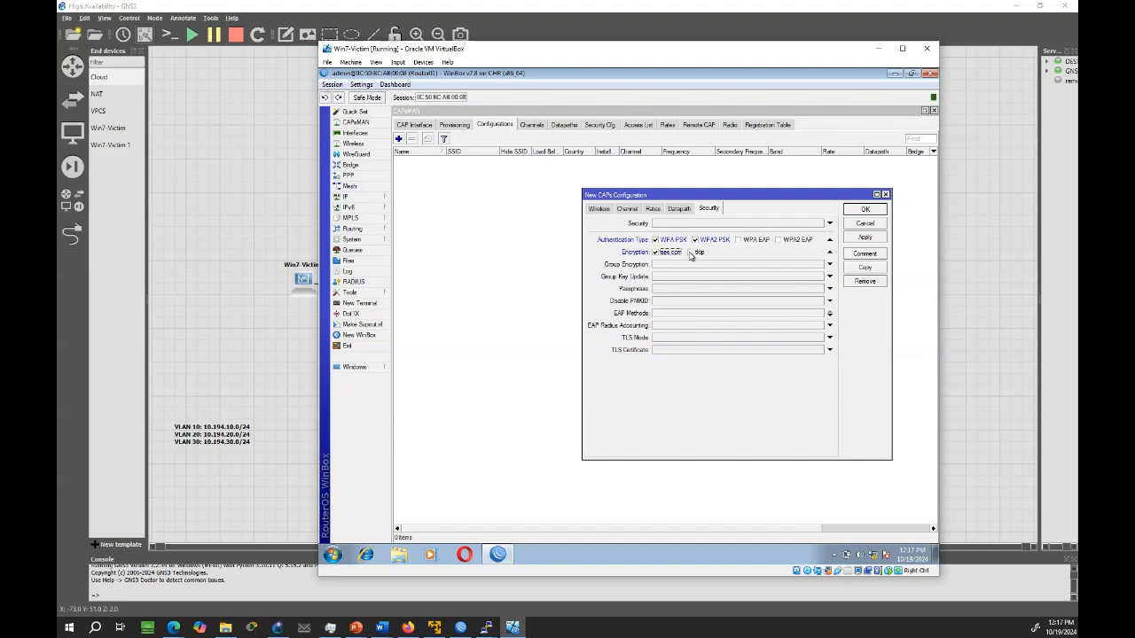
{"action": "left_click", "coordinate": [690, 252]}
Enter the wireless passphrase for cfg1 and save the configuration
{"action": "left_click", "coordinate": [661, 290]}
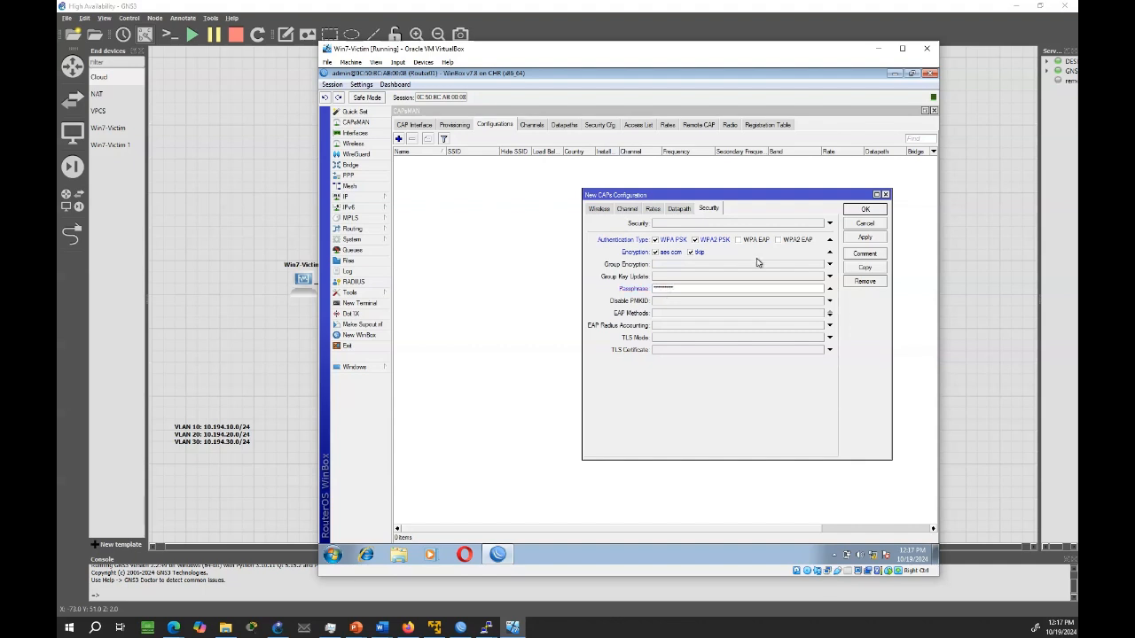
{"action": "left_click", "coordinate": [860, 239]}
{"action": "left_click", "coordinate": [864, 212]}
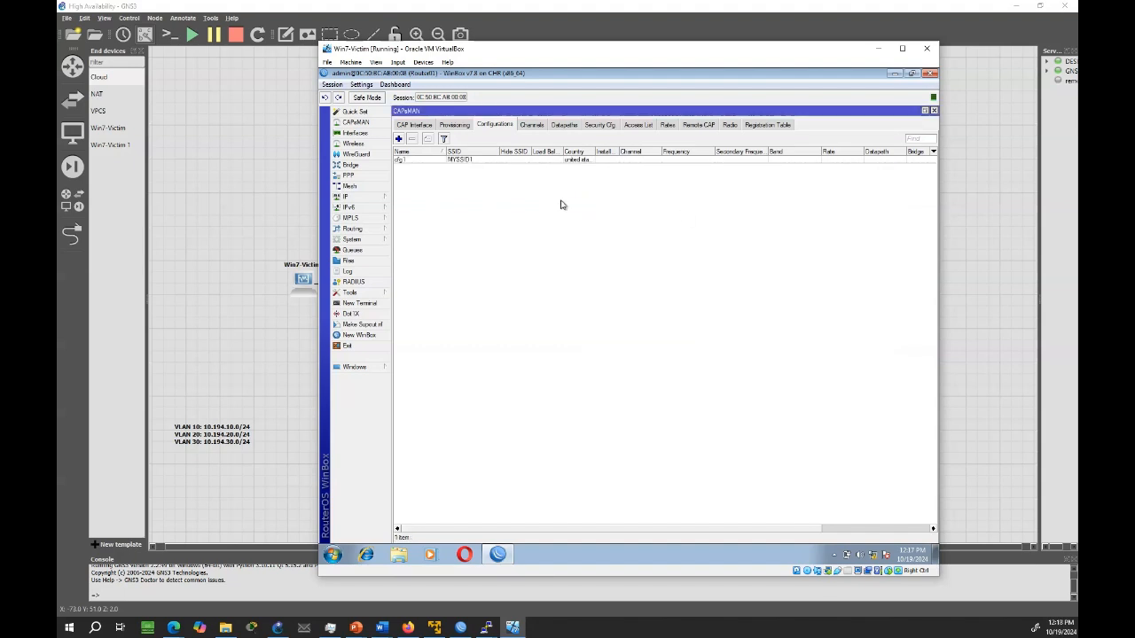
Add a second CAPs configuration with SSID MYSSID2 and country united states
{"action": "left_click", "coordinate": [398, 139]}
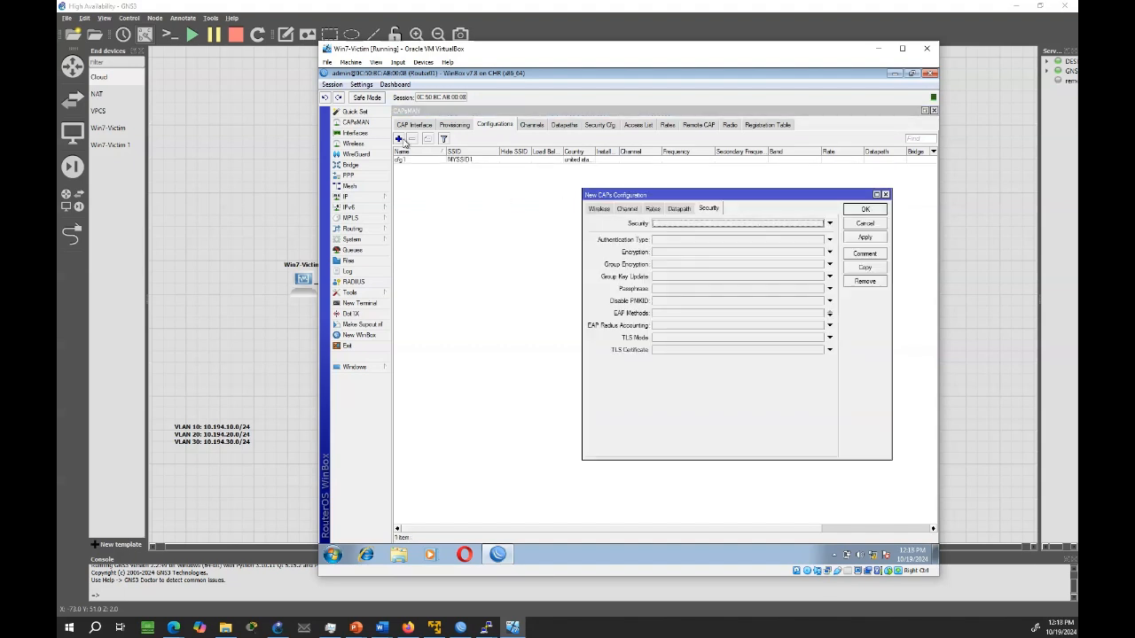
{"action": "left_click", "coordinate": [600, 209]}
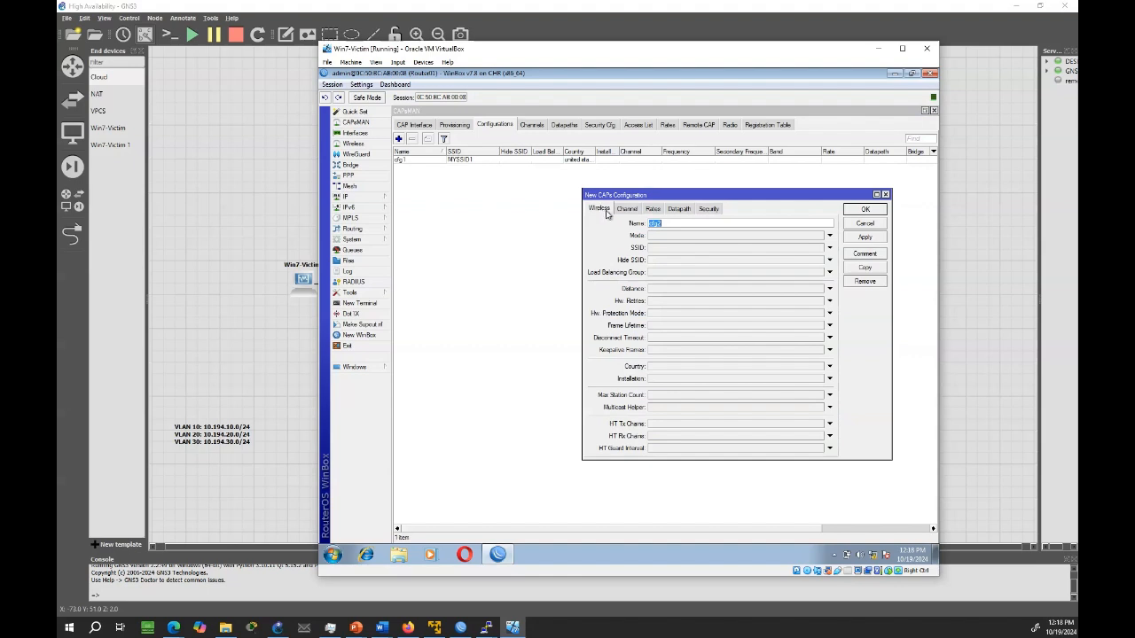
{"action": "left_click", "coordinate": [657, 249]}
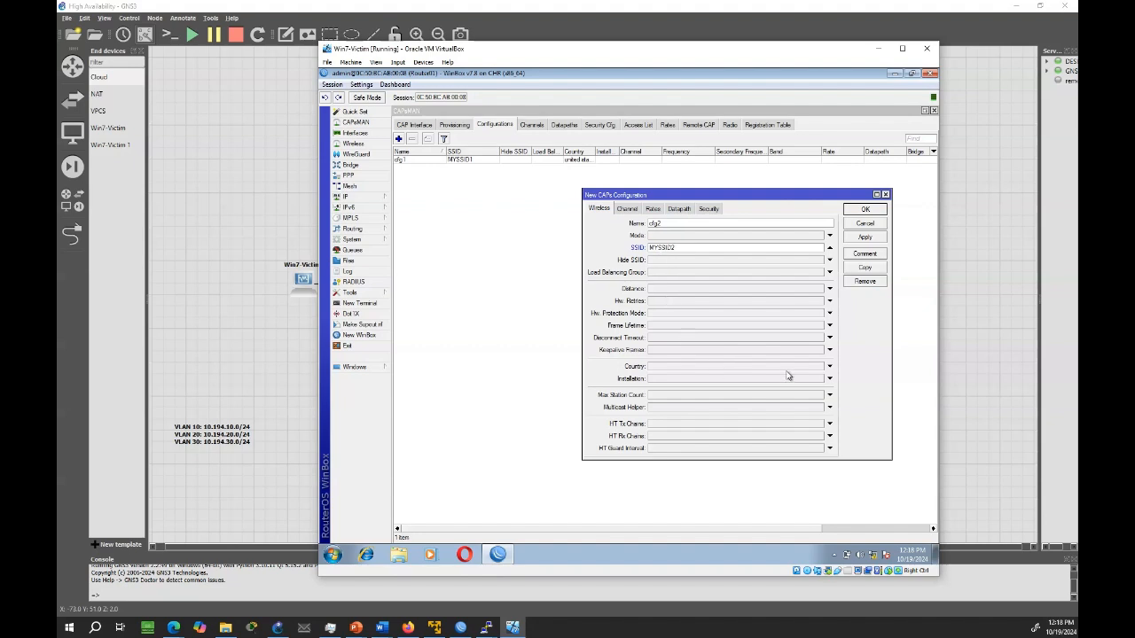
{"action": "left_click", "coordinate": [828, 367]}
{"action": "left_click", "coordinate": [820, 367]}
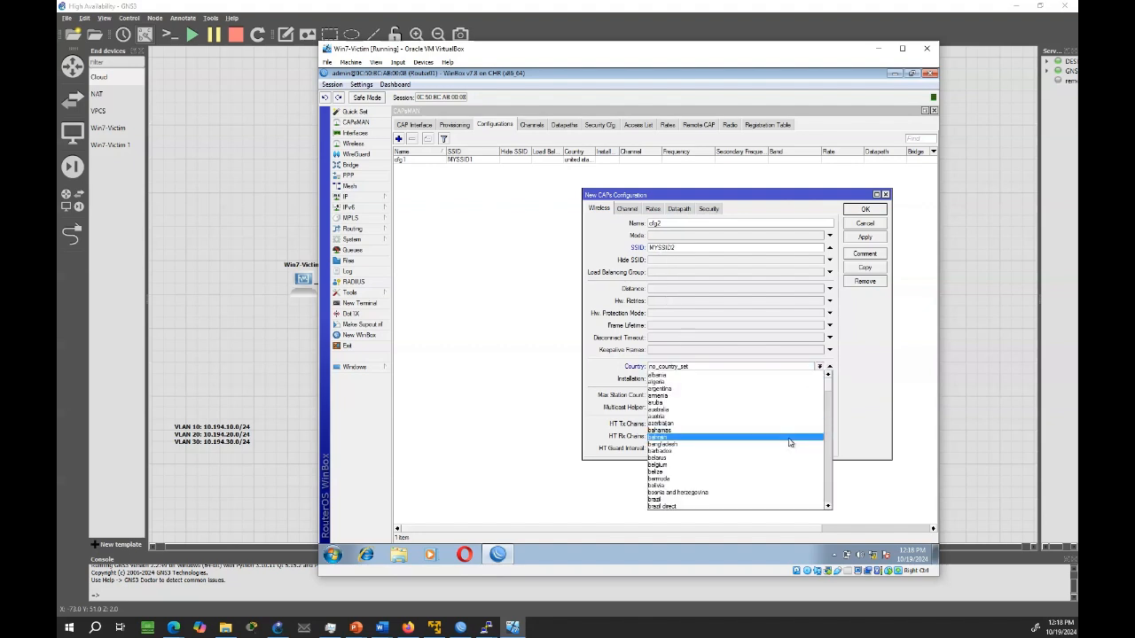
{"action": "scroll", "coordinate": [830, 411], "scroll_direction": "down", "scroll_amount": 20}
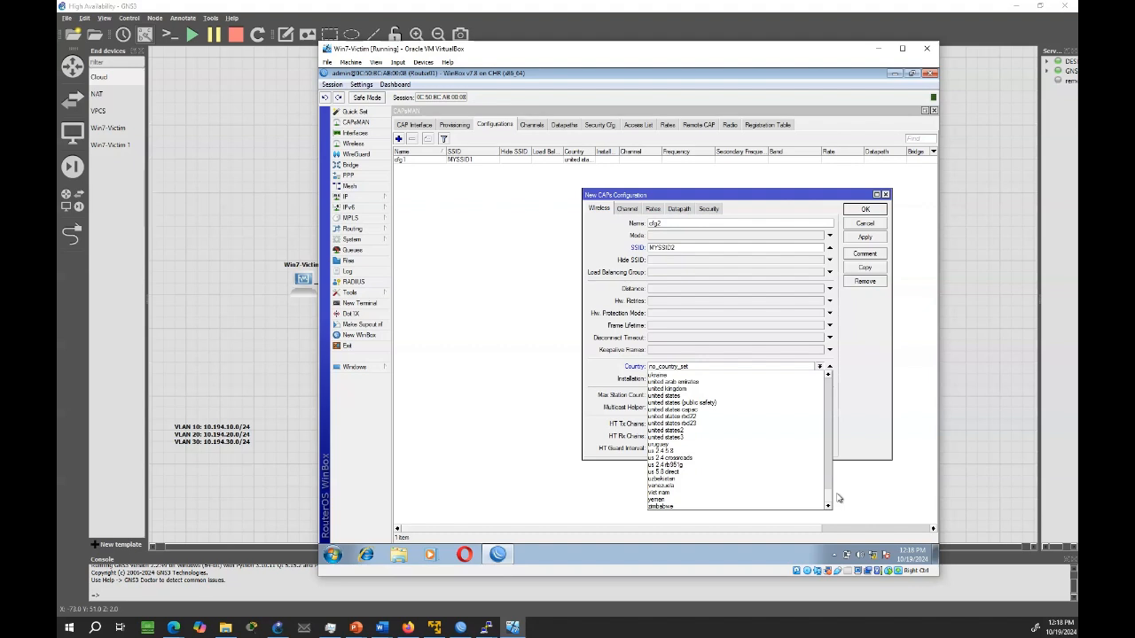
{"action": "left_click", "coordinate": [701, 397]}
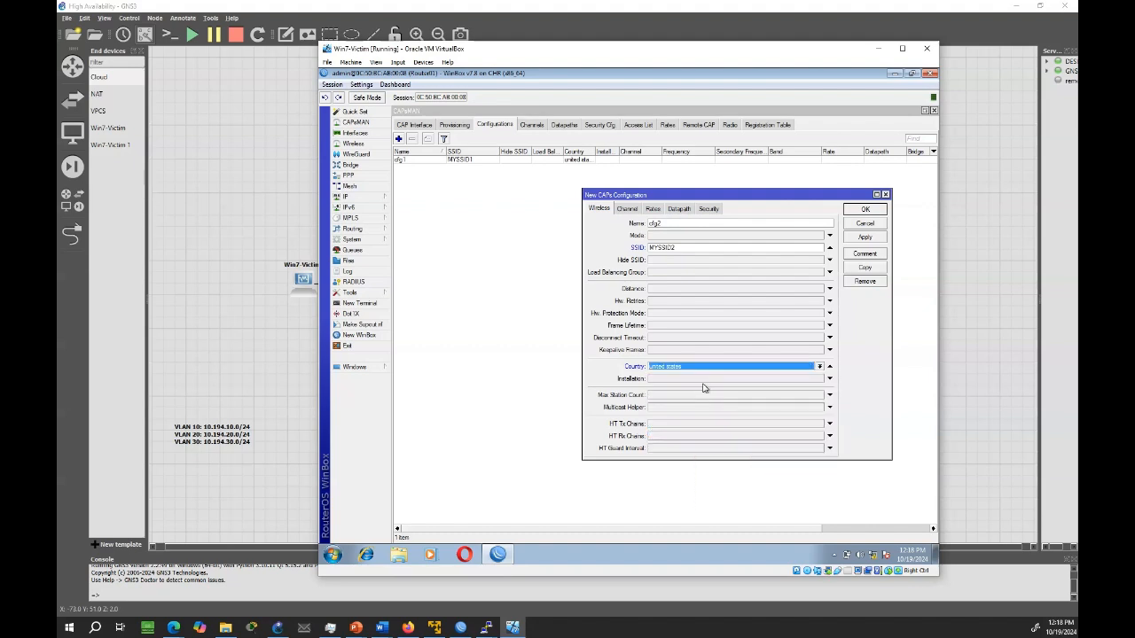
In the cfg2 datapath settings, enable local forwarding and set VLAN mode to use tag with VLAN ID 20
{"action": "left_click", "coordinate": [678, 210]}
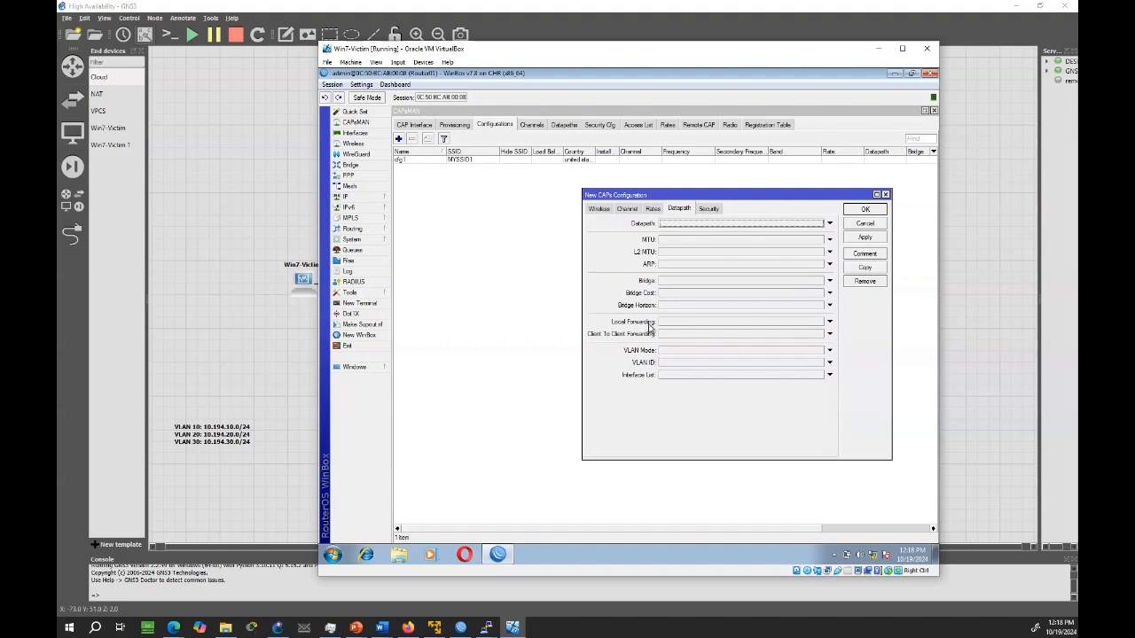
{"action": "left_click", "coordinate": [829, 321]}
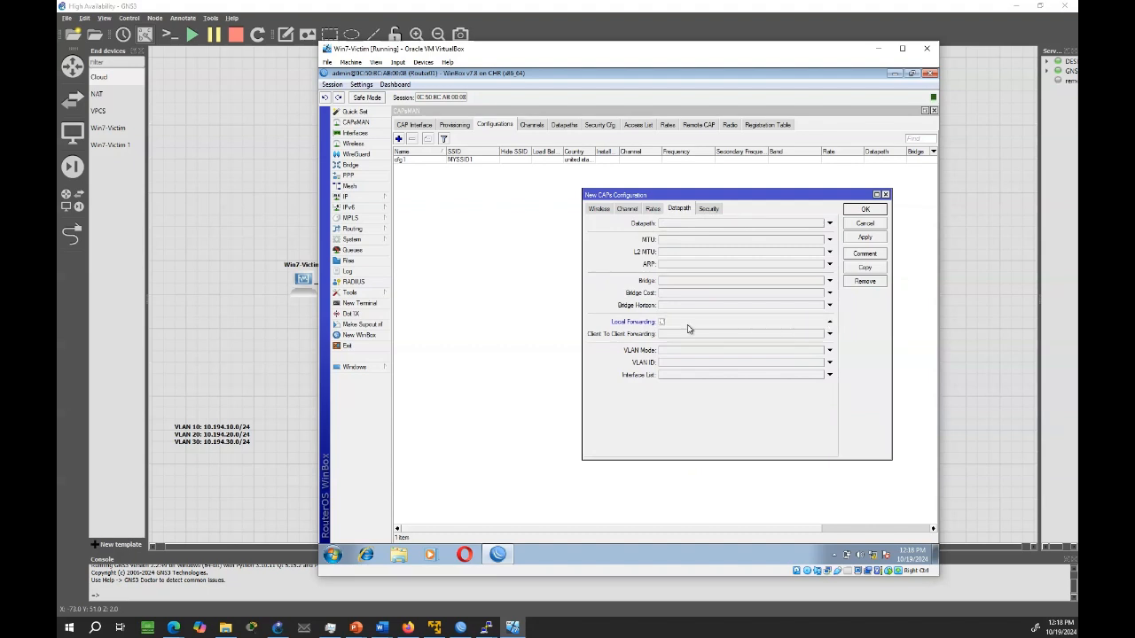
{"action": "left_click", "coordinate": [671, 352]}
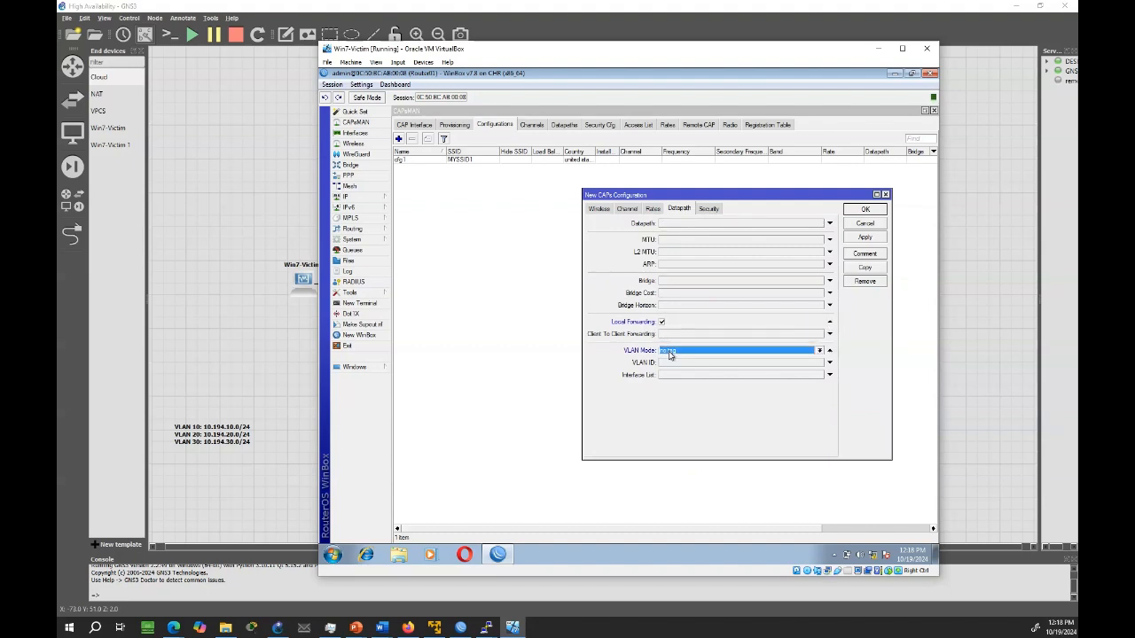
{"action": "left_click", "coordinate": [676, 355]}
{"action": "left_click", "coordinate": [679, 372]}
{"action": "left_click", "coordinate": [673, 364]}
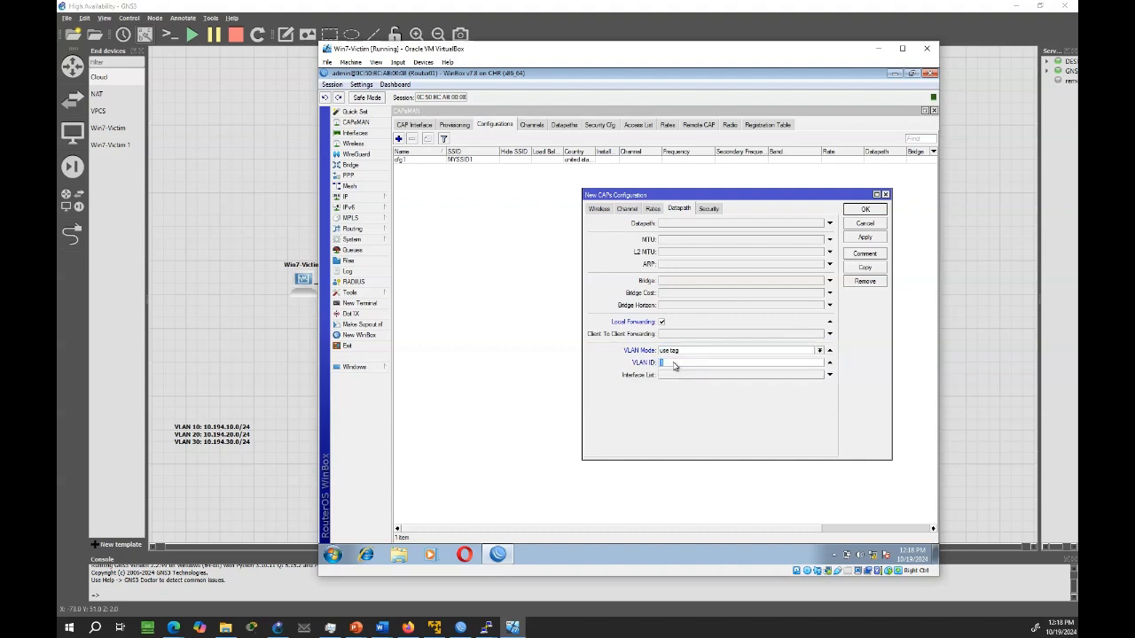
{"action": "type", "text": "20"}
Enable WPA PSK and WPA2 PSK authentication with aes ccm and tkip encryption in the cfg2 security settings
{"action": "left_click", "coordinate": [710, 211]}
{"action": "left_click", "coordinate": [653, 241]}
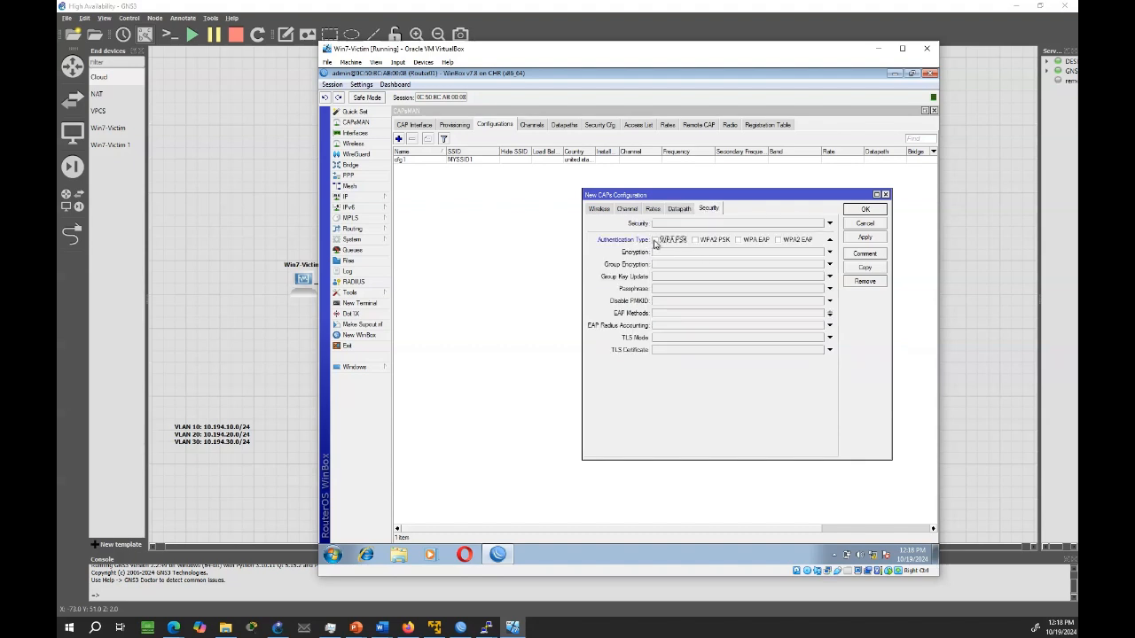
{"action": "left_click", "coordinate": [655, 241]}
{"action": "left_click", "coordinate": [695, 240]}
{"action": "left_click", "coordinate": [671, 254]}
{"action": "left_click", "coordinate": [692, 253]}
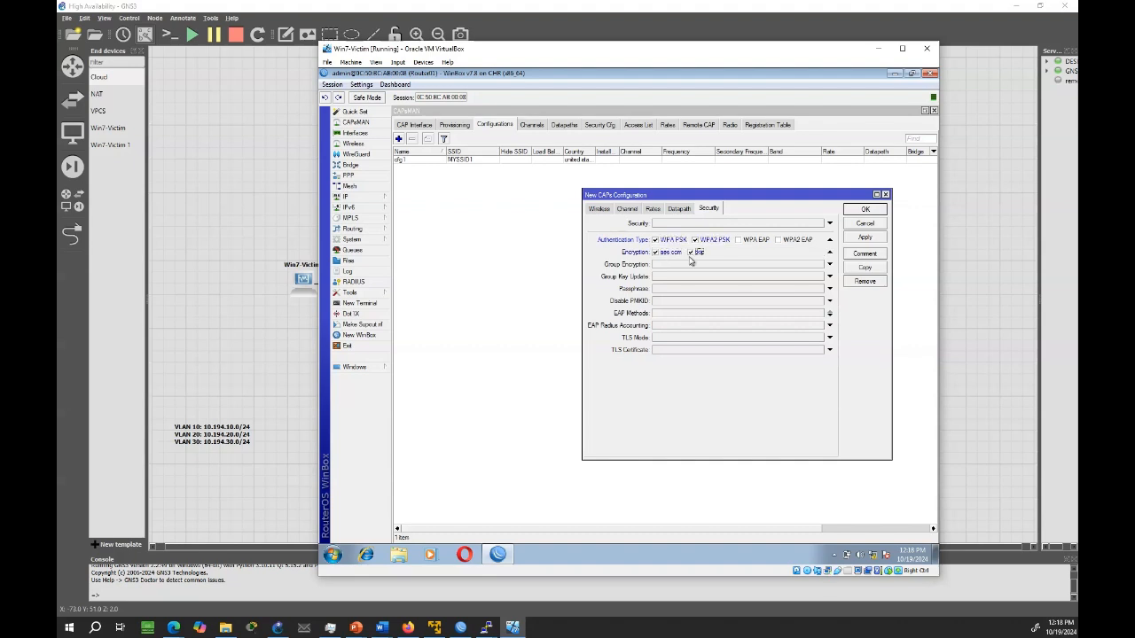
Enter the wireless passphrase for cfg2 and save the configuration
{"action": "left_click", "coordinate": [668, 293]}
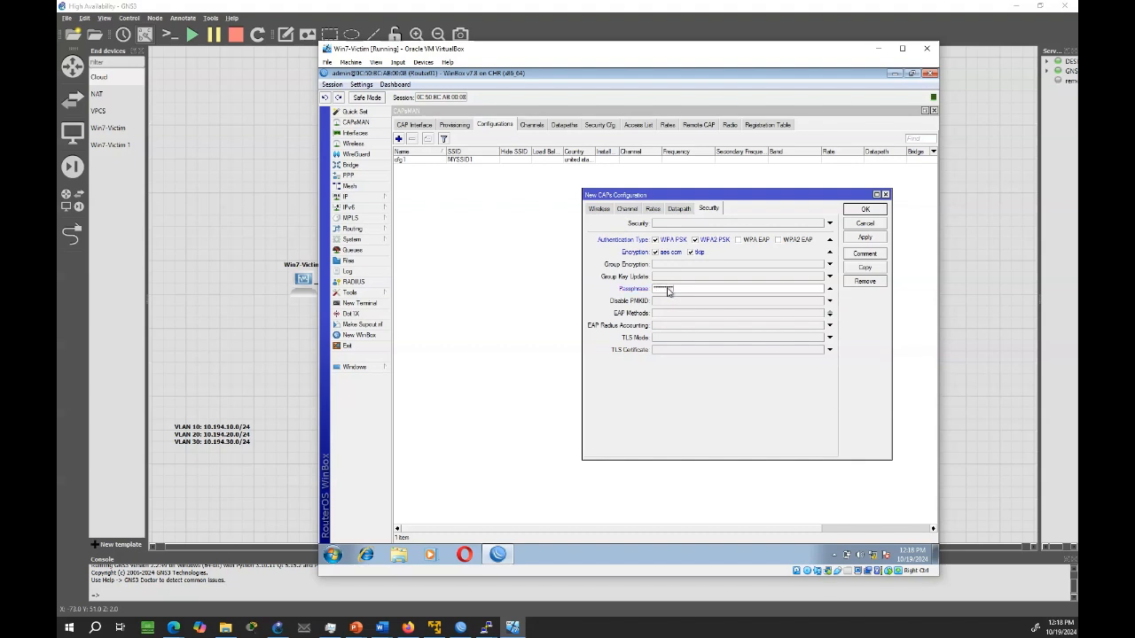
{"action": "left_click", "coordinate": [865, 238]}
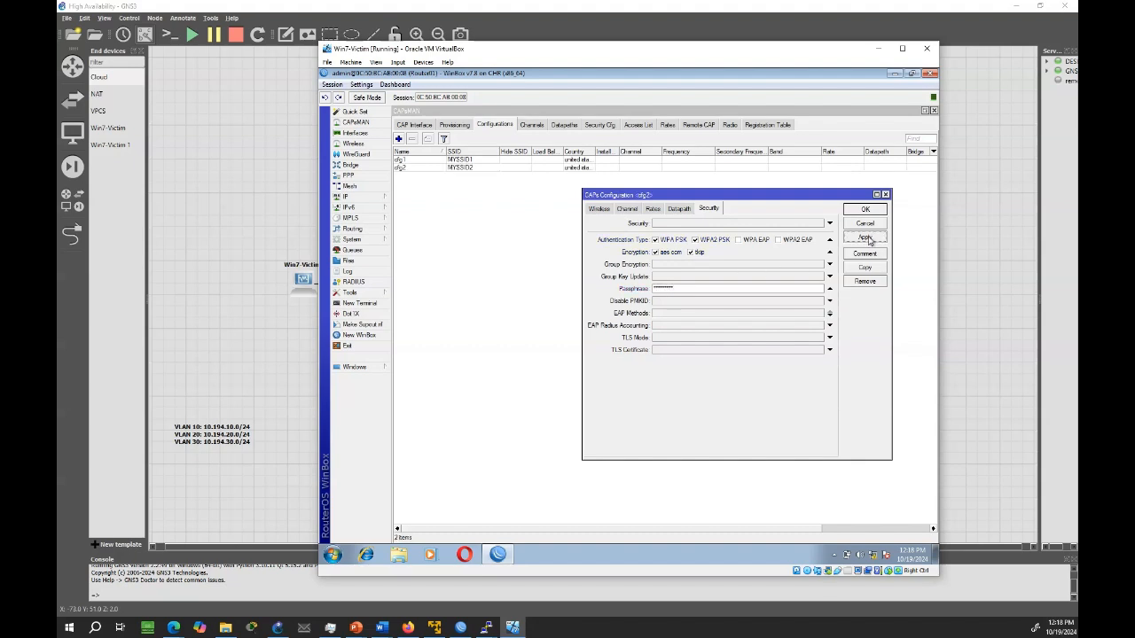
{"action": "left_click", "coordinate": [865, 211]}
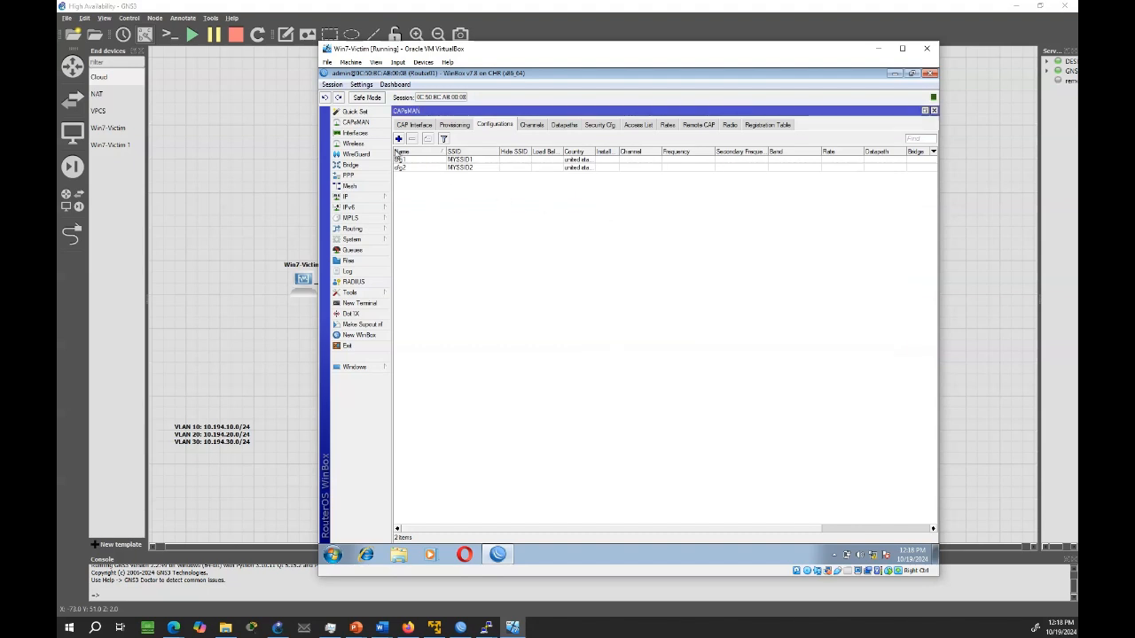
Add a third CAPs configuration, cfg3, with SSID MYSSID3 and country united states
{"action": "left_click", "coordinate": [399, 139]}
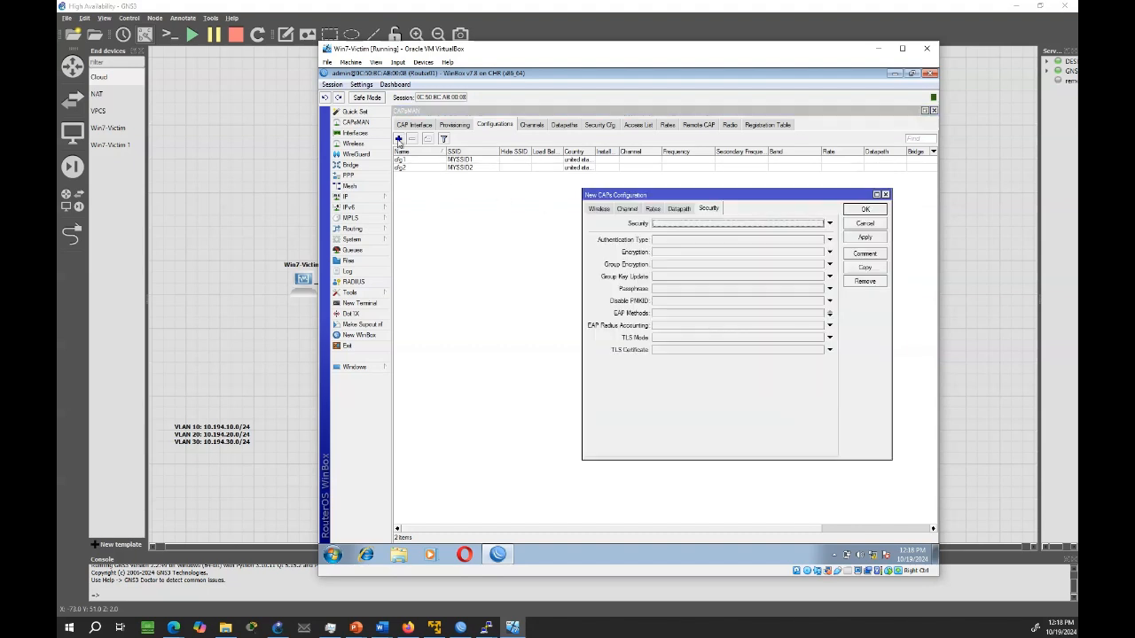
{"action": "left_click", "coordinate": [604, 210]}
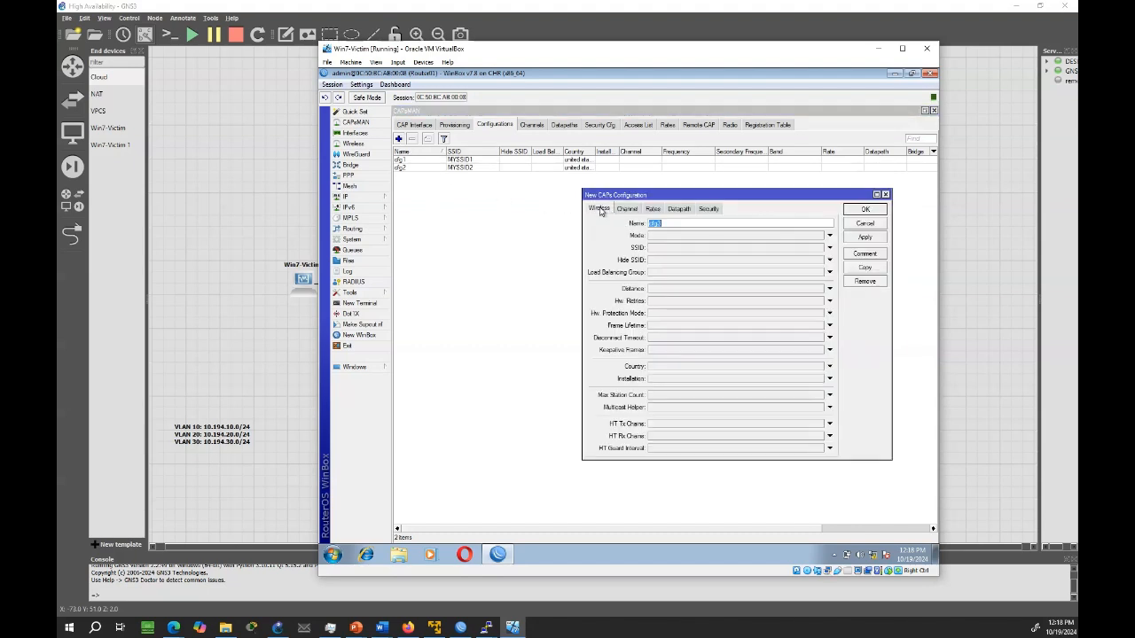
{"action": "left_click", "coordinate": [657, 249]}
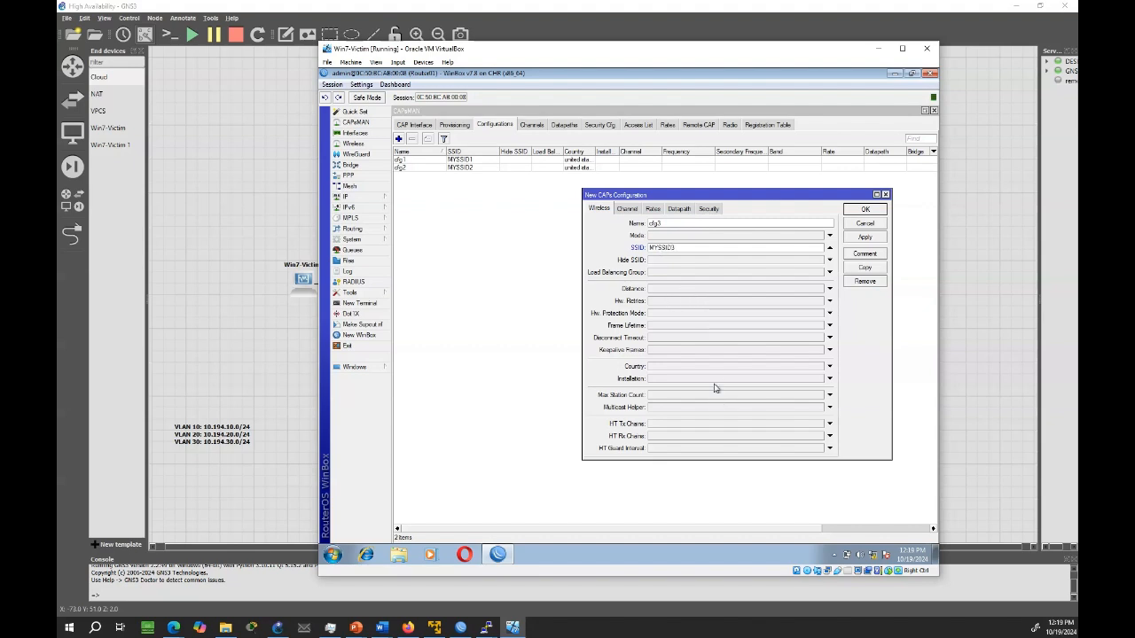
{"action": "left_click", "coordinate": [829, 367]}
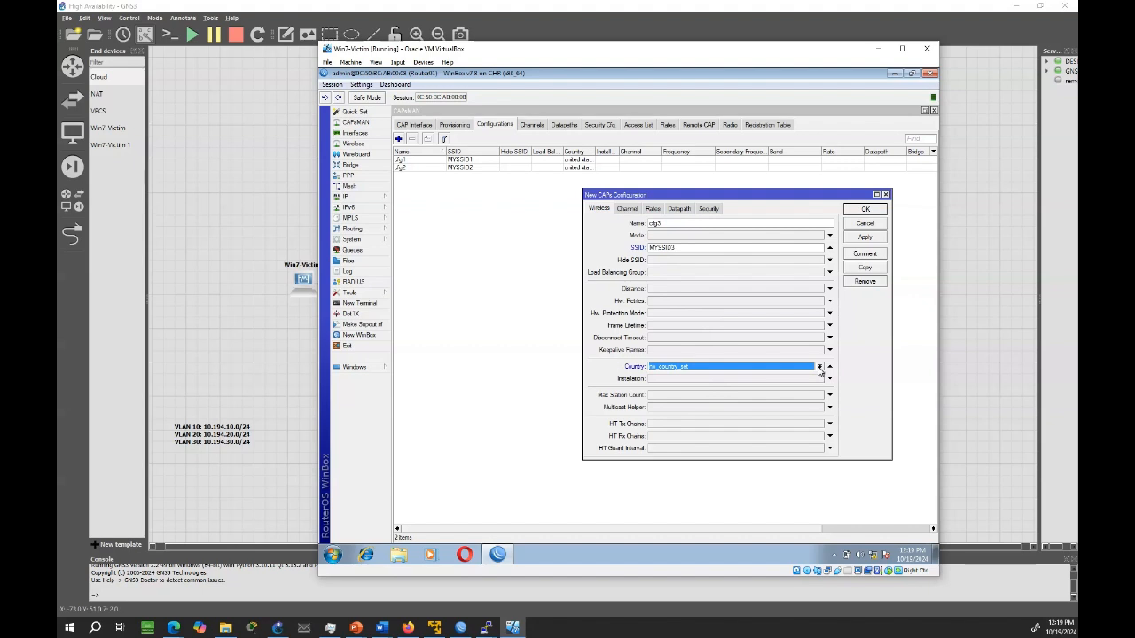
{"action": "left_click", "coordinate": [820, 366]}
{"action": "left_click_drag", "start_coordinate": [829, 390], "coordinate": [828, 505]}
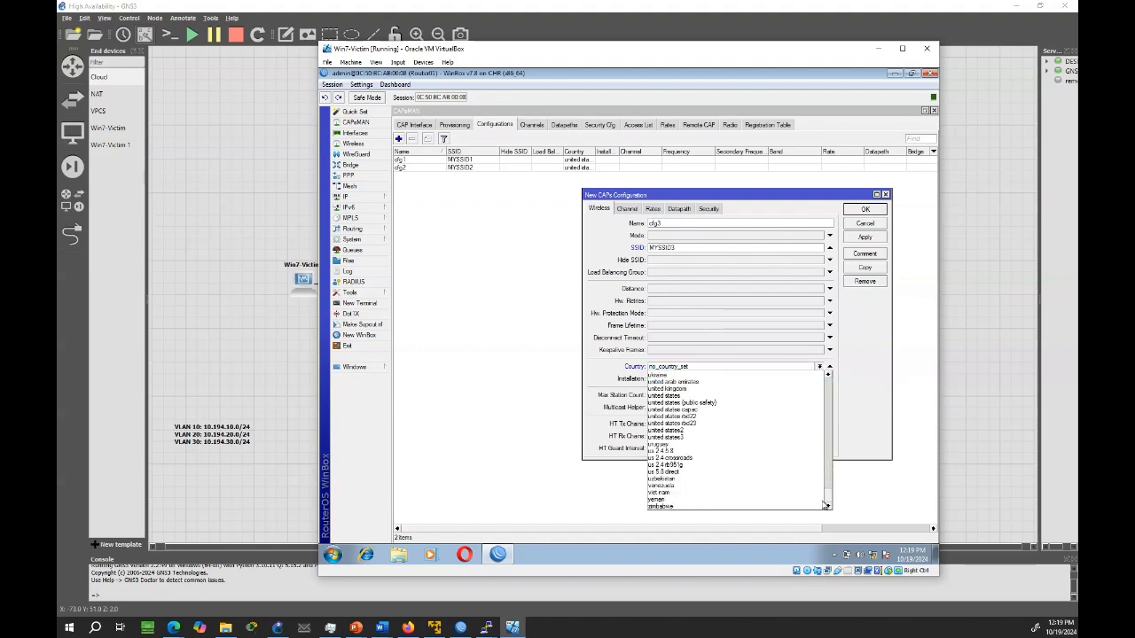
{"action": "left_click", "coordinate": [693, 395]}
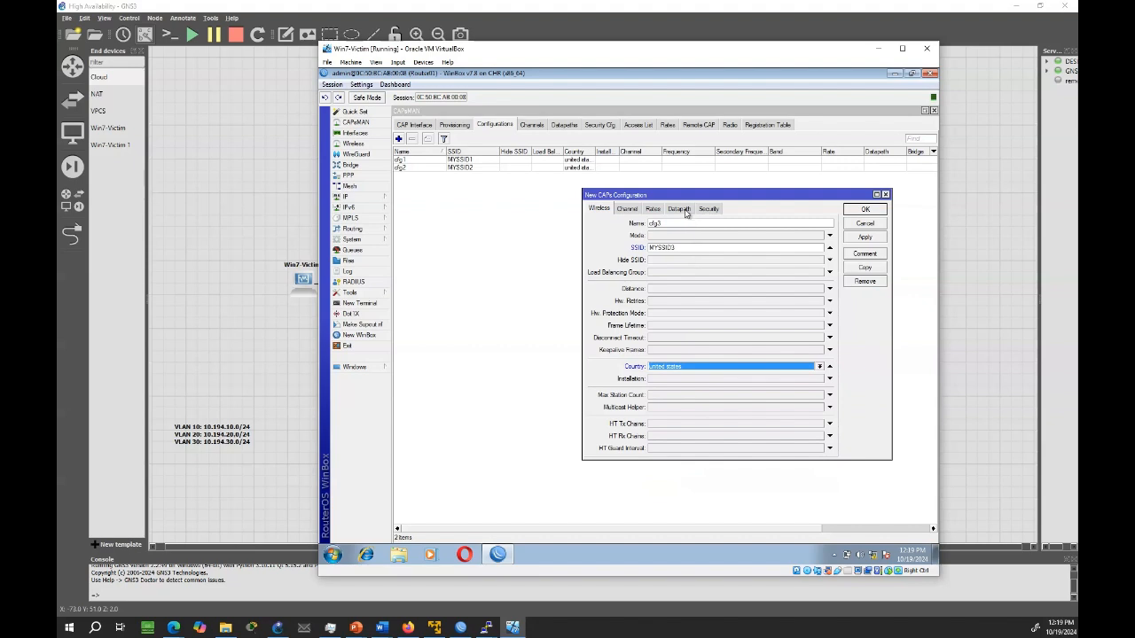
In the cfg3 datapath settings, enable local forwarding and set VLAN mode to use tag with VLAN ID 30
{"action": "left_click", "coordinate": [683, 209]}
{"action": "left_click", "coordinate": [664, 323]}
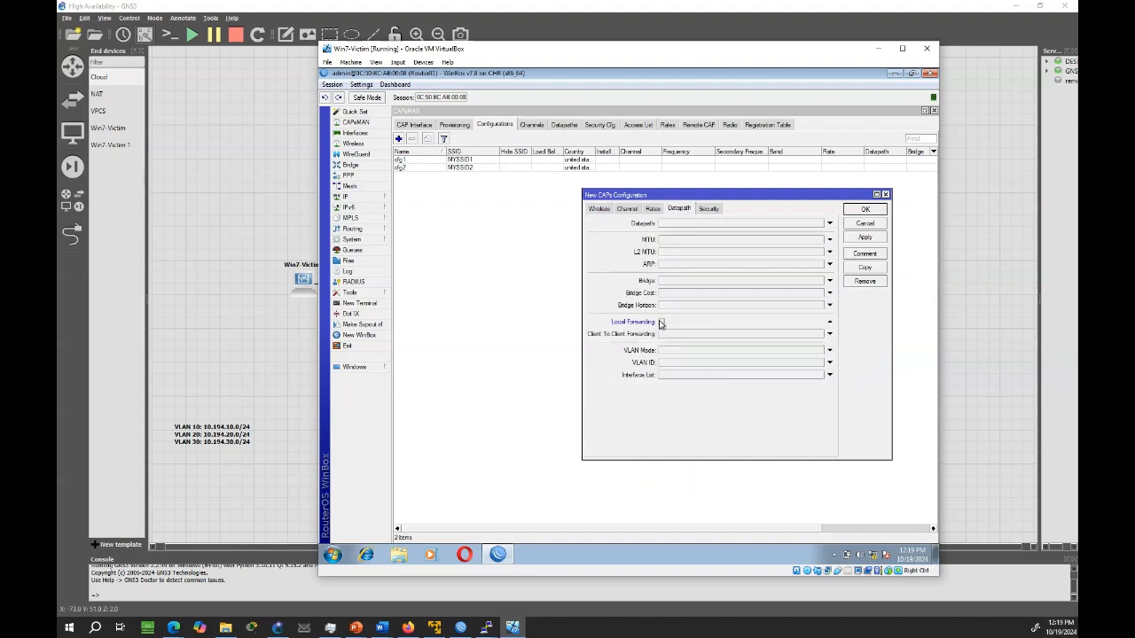
{"action": "left_click", "coordinate": [660, 324]}
{"action": "left_click", "coordinate": [674, 351]}
{"action": "left_click", "coordinate": [674, 352]}
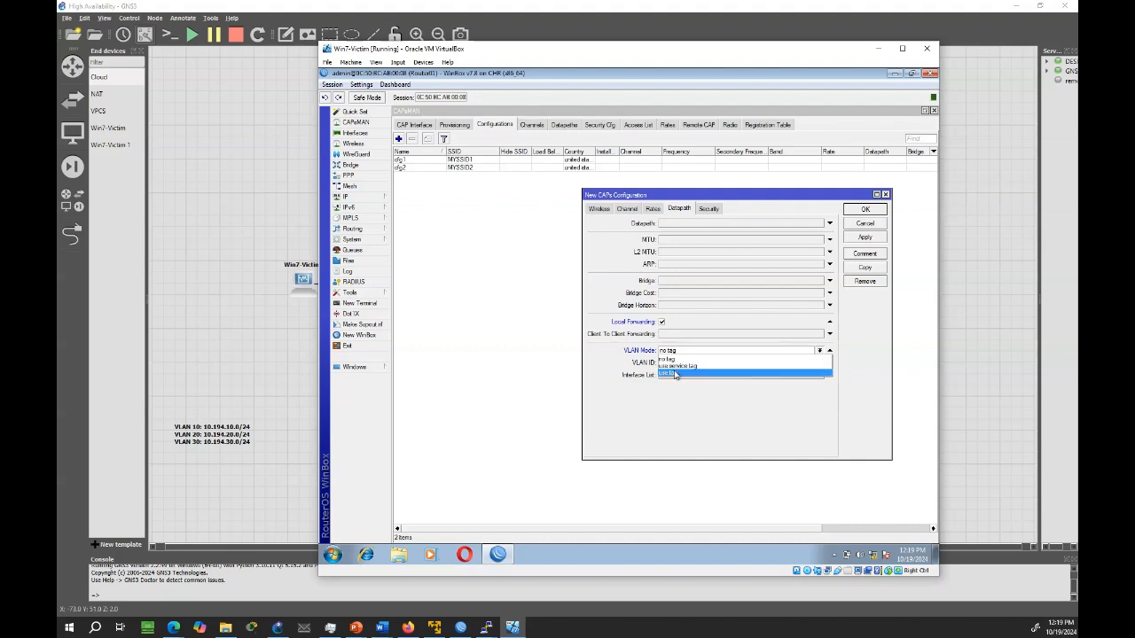
{"action": "left_click", "coordinate": [673, 372]}
{"action": "left_click", "coordinate": [677, 364]}
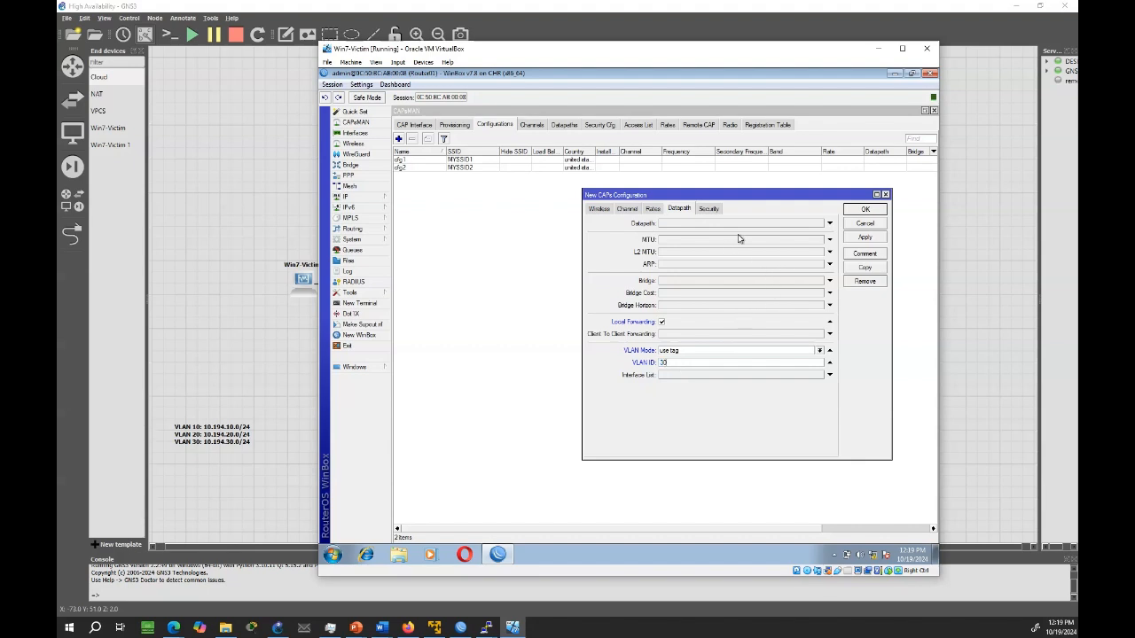
Enable WPA PSK and WPA2 PSK authentication with aes ccm and tkip encryption in the cfg3 security settings
{"action": "left_click", "coordinate": [709, 209]}
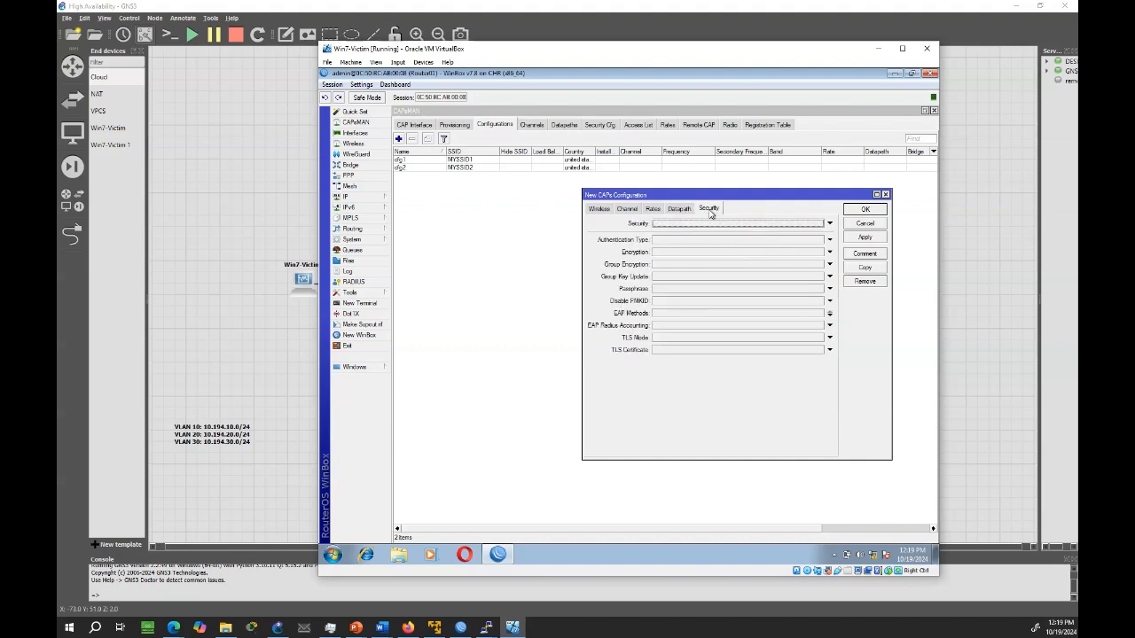
{"action": "left_click", "coordinate": [656, 243]}
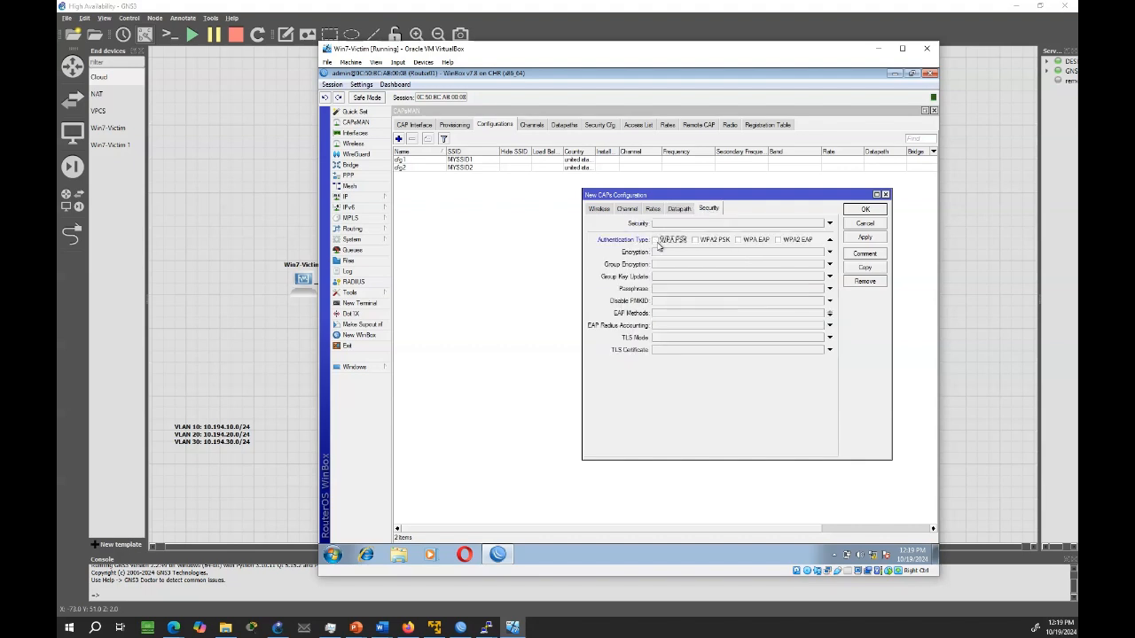
{"action": "left_click", "coordinate": [656, 241]}
{"action": "left_click", "coordinate": [697, 240]}
{"action": "left_click", "coordinate": [656, 258]}
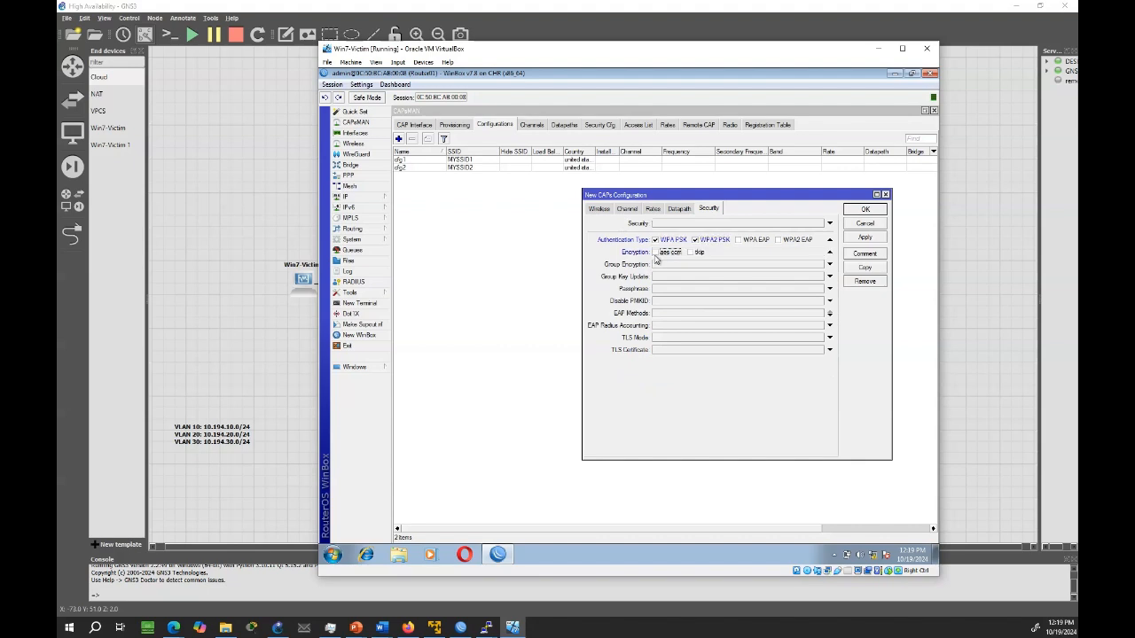
{"action": "left_click", "coordinate": [655, 253]}
{"action": "left_click", "coordinate": [691, 253]}
Enter the wireless passphrase for cfg3 and save the configuration
{"action": "left_click", "coordinate": [663, 290]}
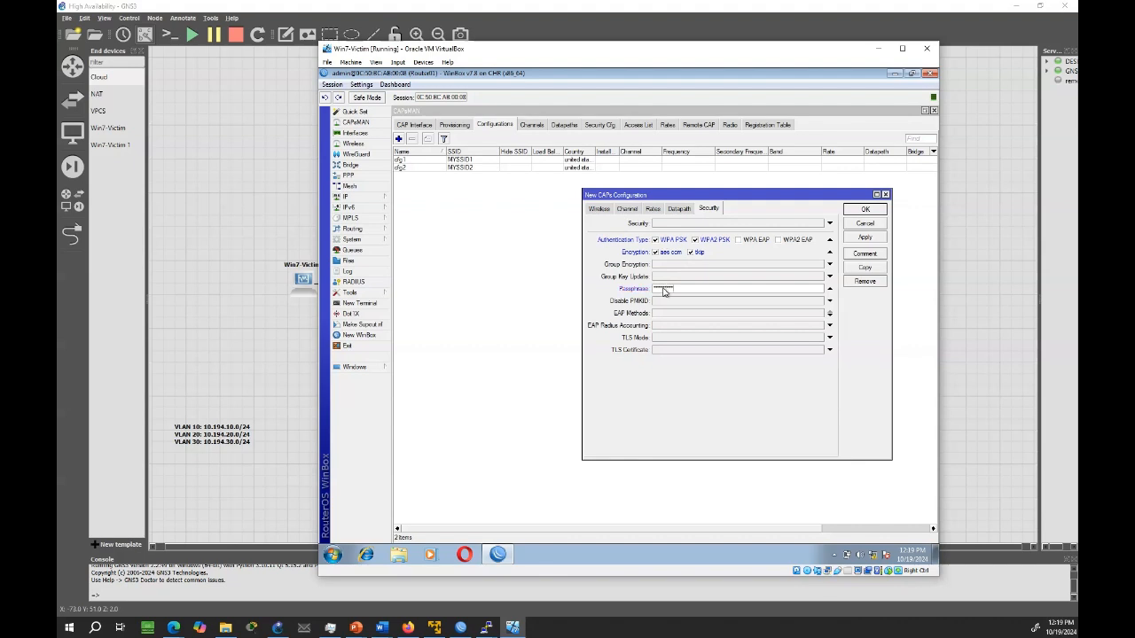
{"action": "left_click", "coordinate": [860, 239]}
{"action": "left_click", "coordinate": [863, 211]}
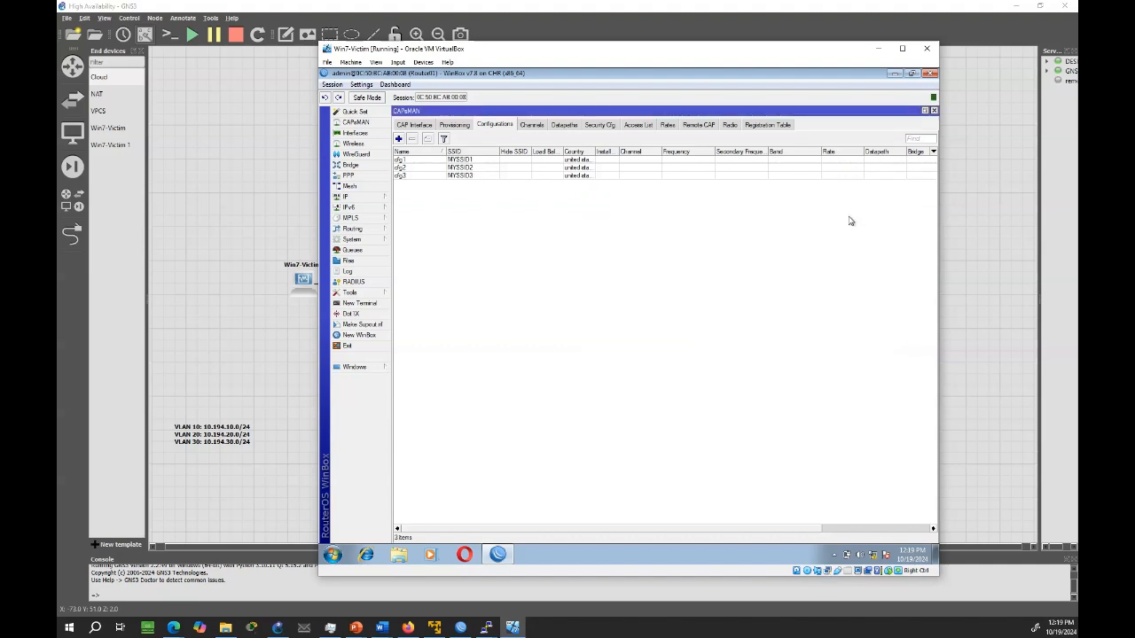
Start a new CAPs provisioning rule with cfg1 as the master configuration
{"action": "left_click", "coordinate": [456, 125]}
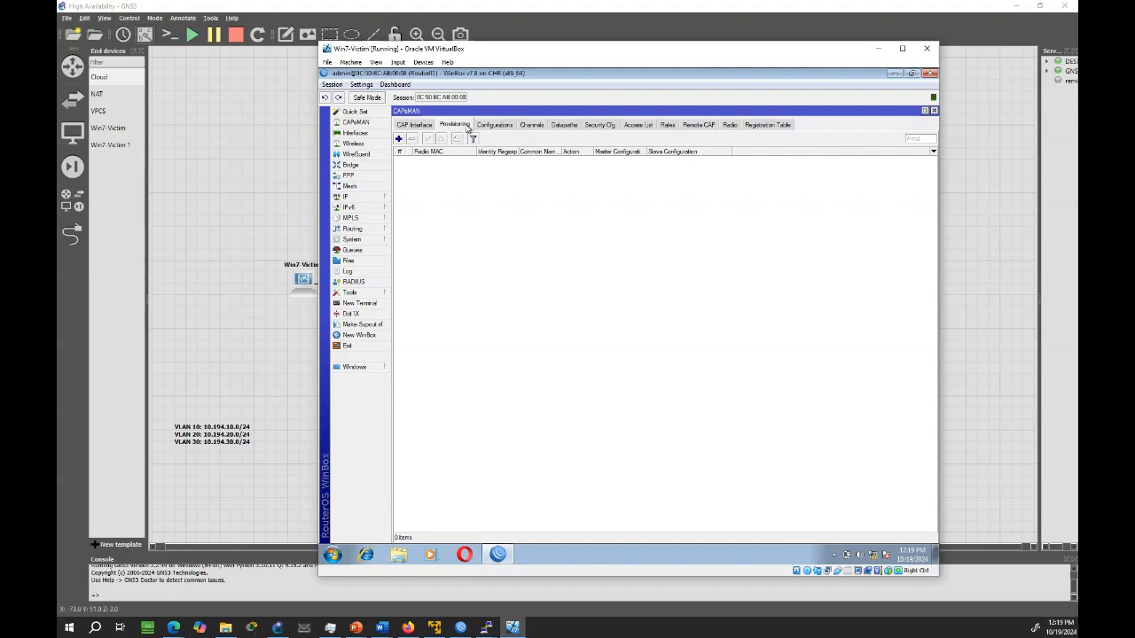
{"action": "left_click", "coordinate": [398, 139]}
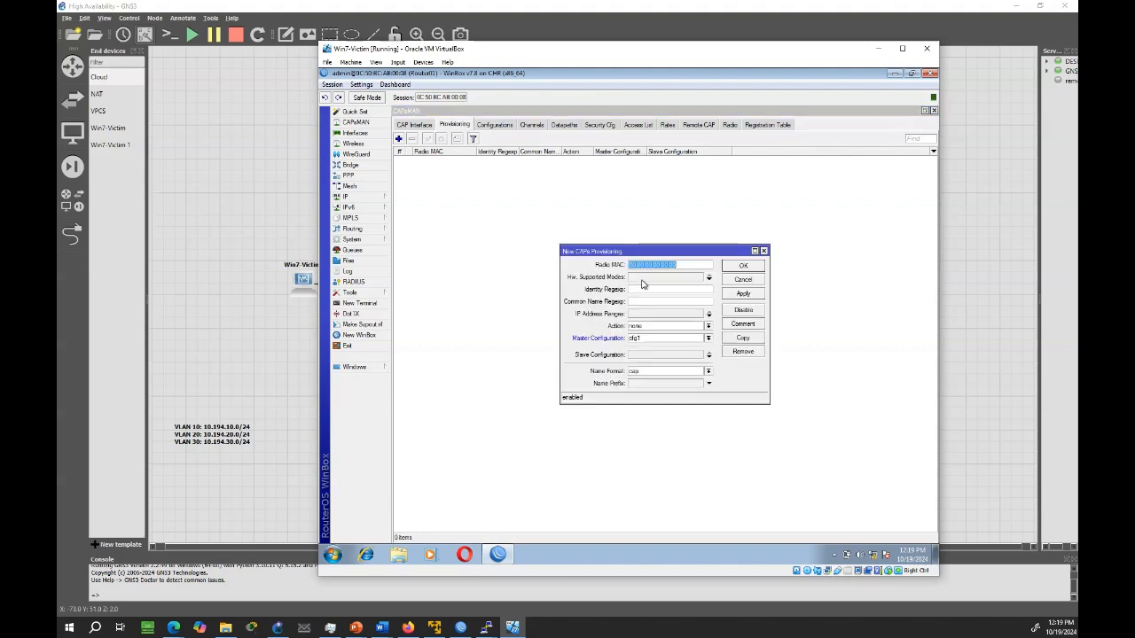
{"action": "left_click", "coordinate": [711, 340]}
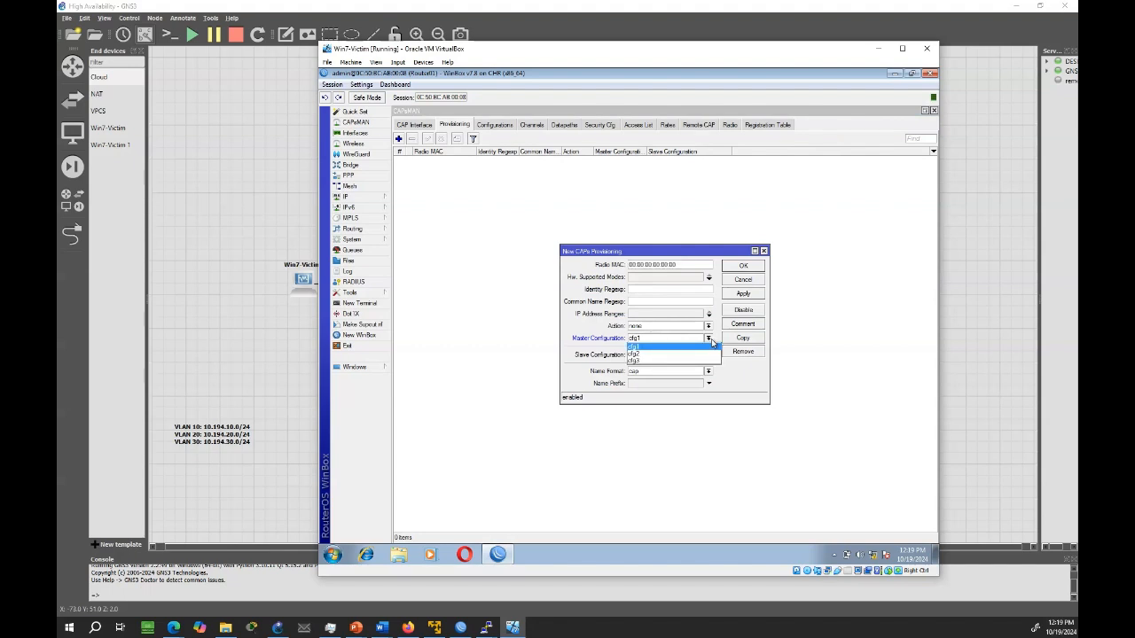
{"action": "left_click", "coordinate": [711, 340]}
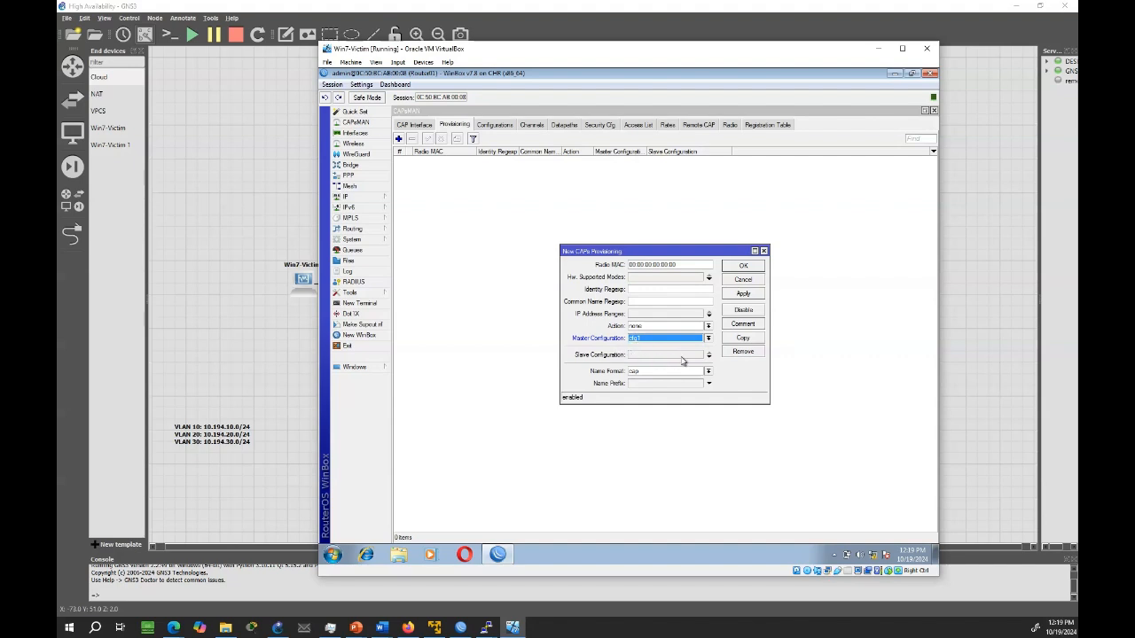
Add cfg2 and cfg3 as slave configurations of the provisioning rule and save it
{"action": "left_click", "coordinate": [709, 355]}
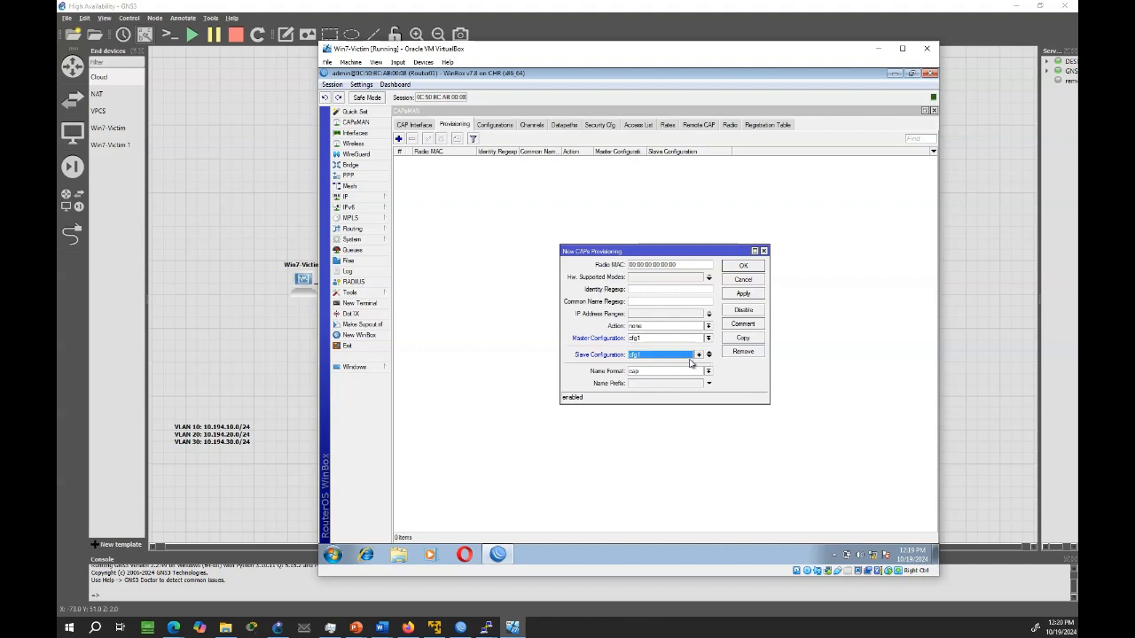
{"action": "left_click", "coordinate": [699, 355]}
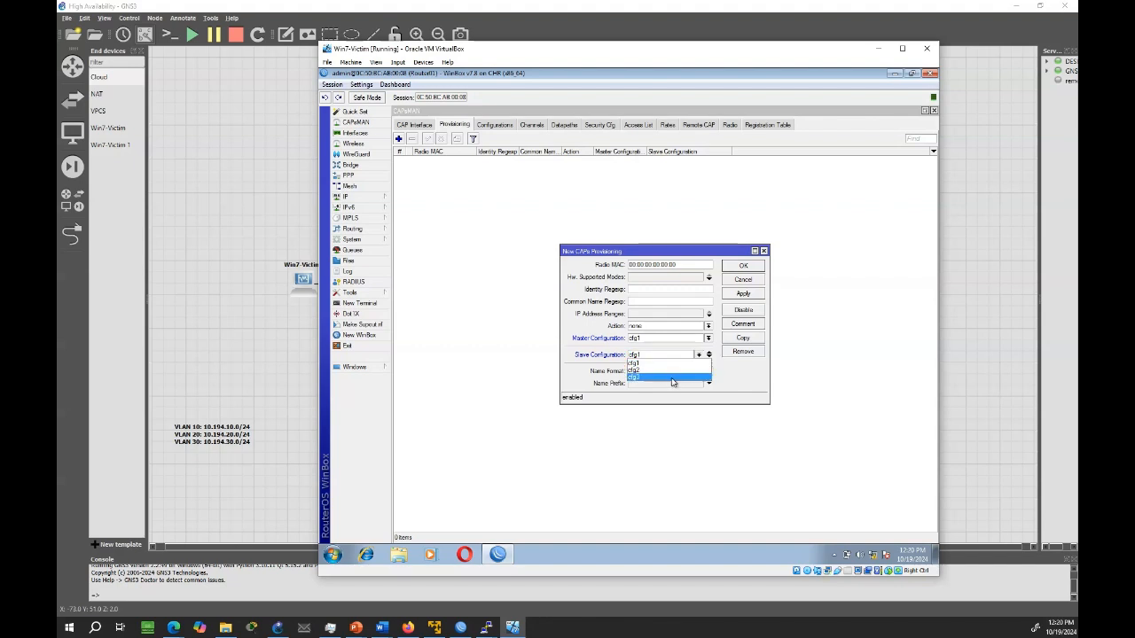
{"action": "left_click", "coordinate": [675, 370]}
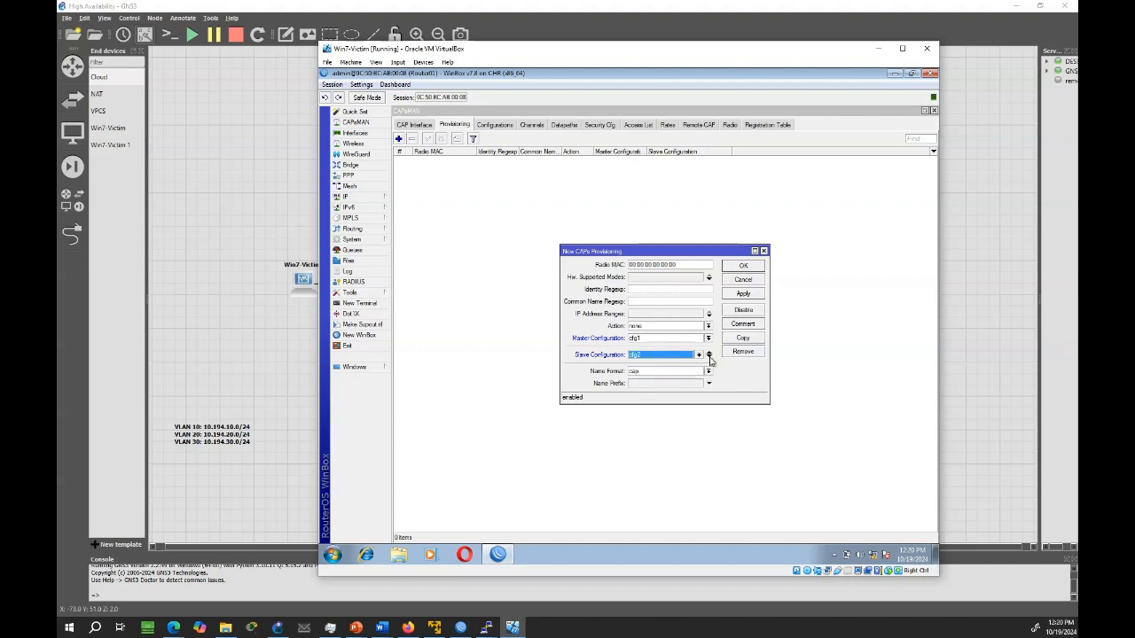
{"action": "left_click", "coordinate": [709, 357]}
{"action": "left_click", "coordinate": [696, 367]}
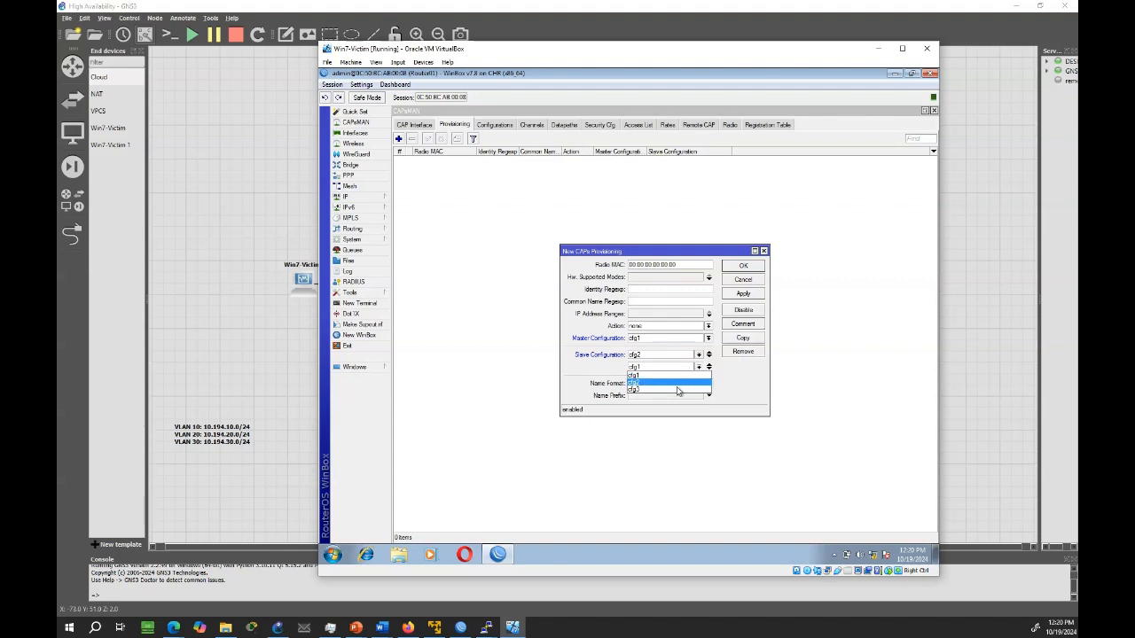
{"action": "left_click", "coordinate": [678, 389]}
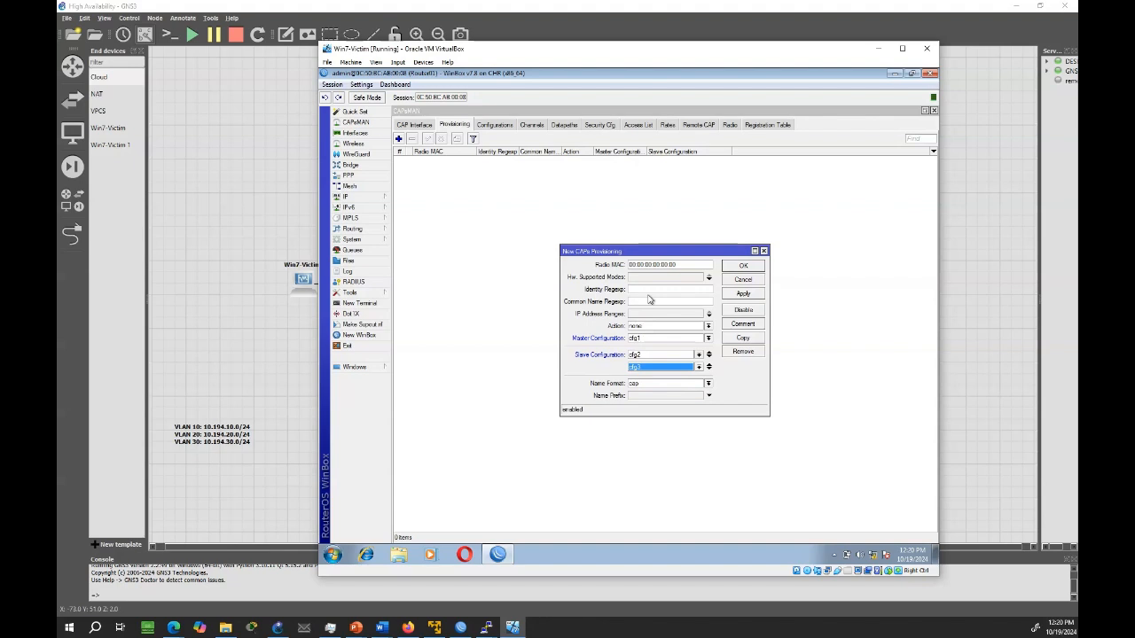
{"action": "left_click", "coordinate": [743, 296]}
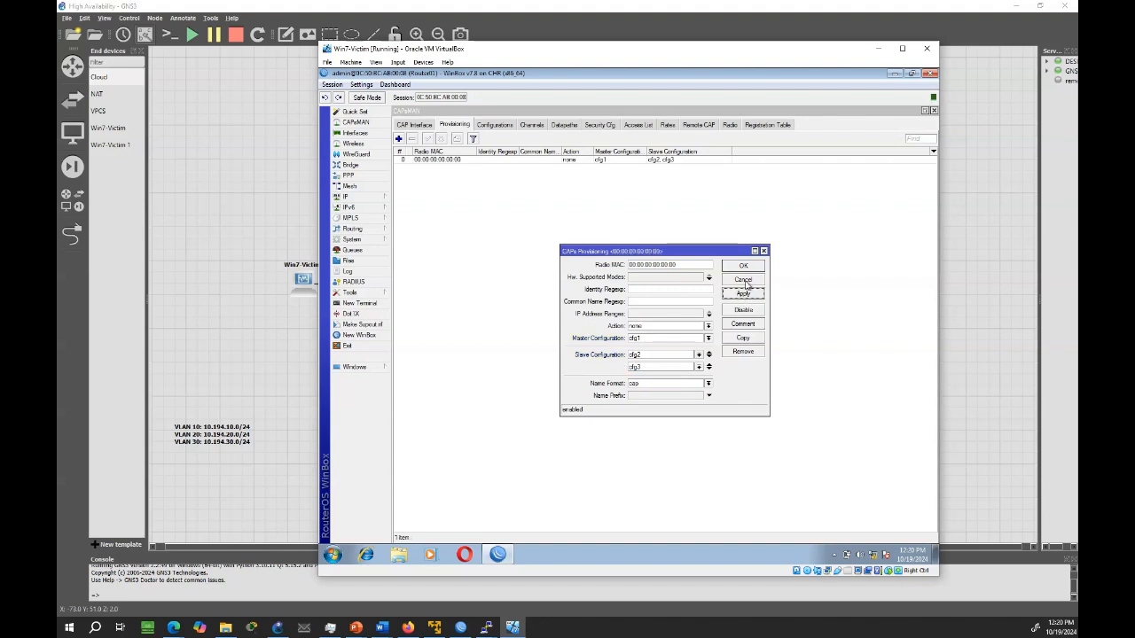
{"action": "left_click", "coordinate": [744, 267]}
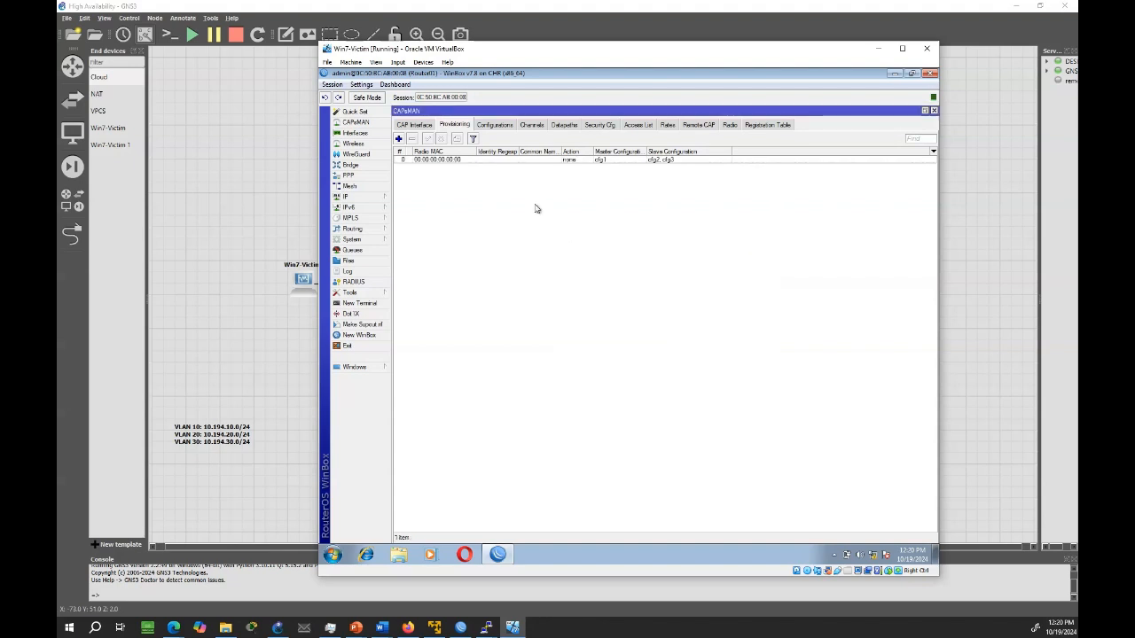
Check the CAPs Manager's enabled setting and its list of allowed interfaces, including the LAN bridge entry
{"action": "left_click", "coordinate": [400, 130]}
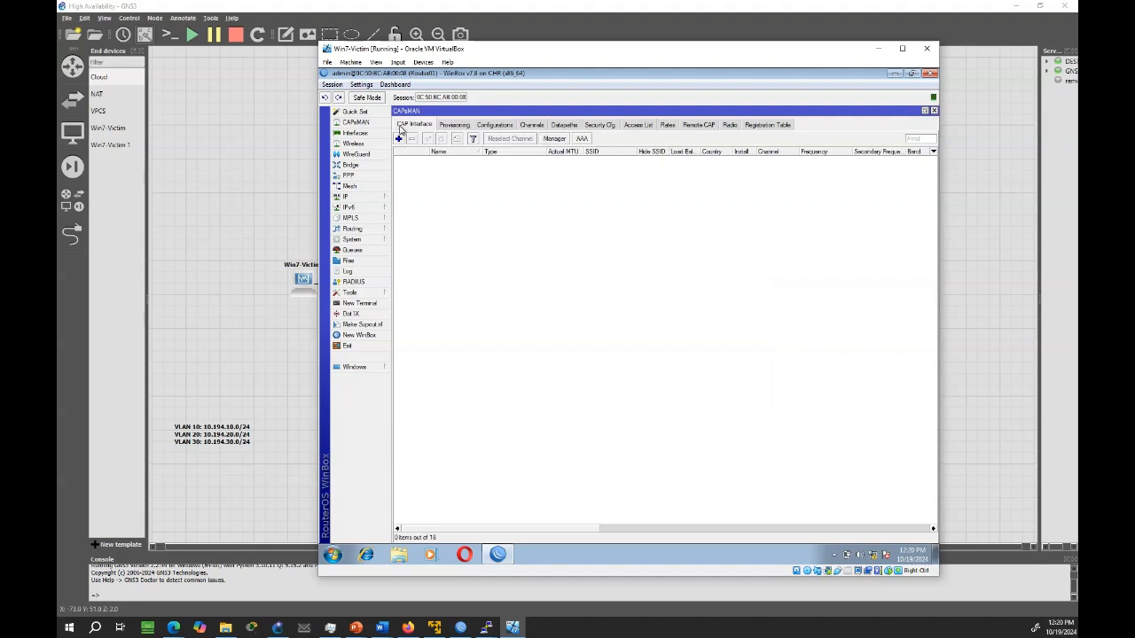
{"action": "left_click", "coordinate": [554, 140]}
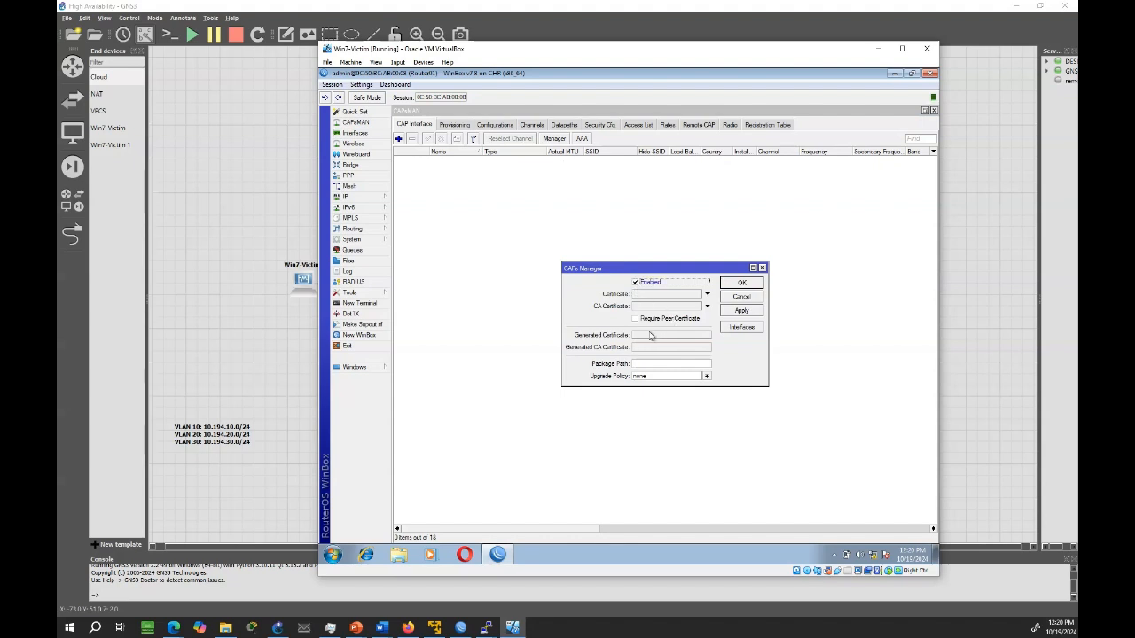
{"action": "left_click", "coordinate": [735, 328]}
{"action": "left_click", "coordinate": [634, 281]}
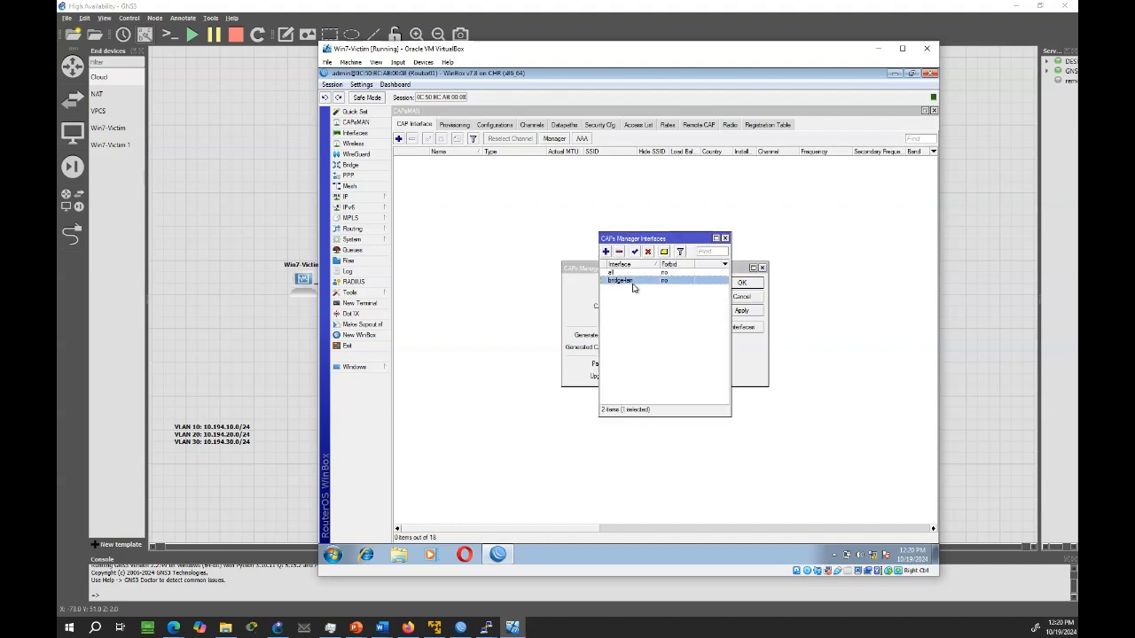
{"action": "left_click", "coordinate": [724, 239]}
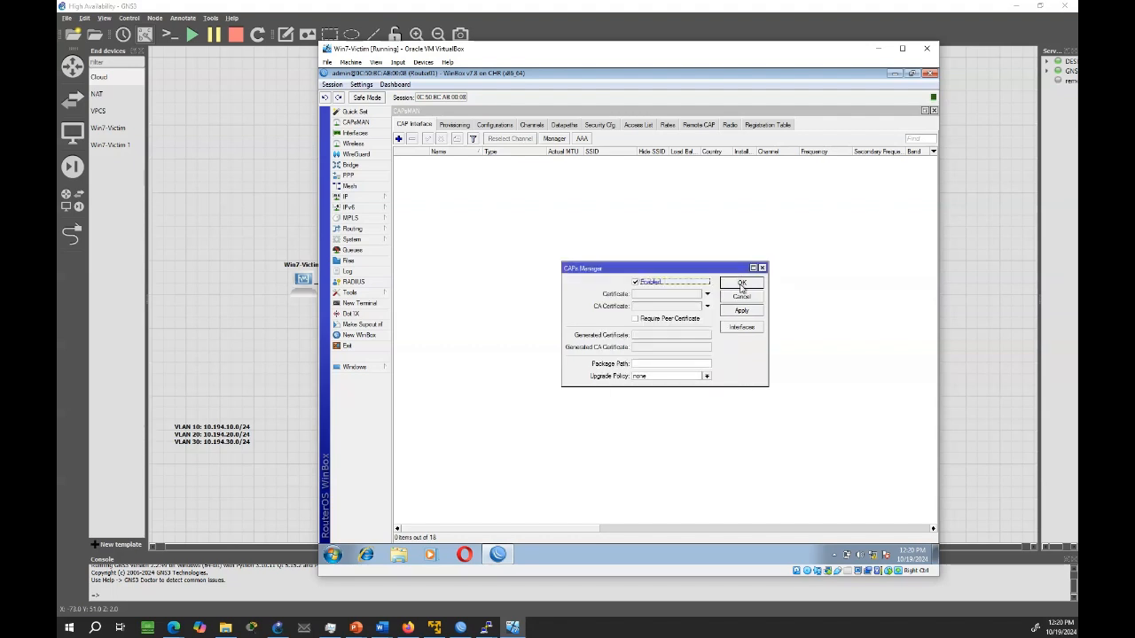
{"action": "left_click", "coordinate": [745, 285]}
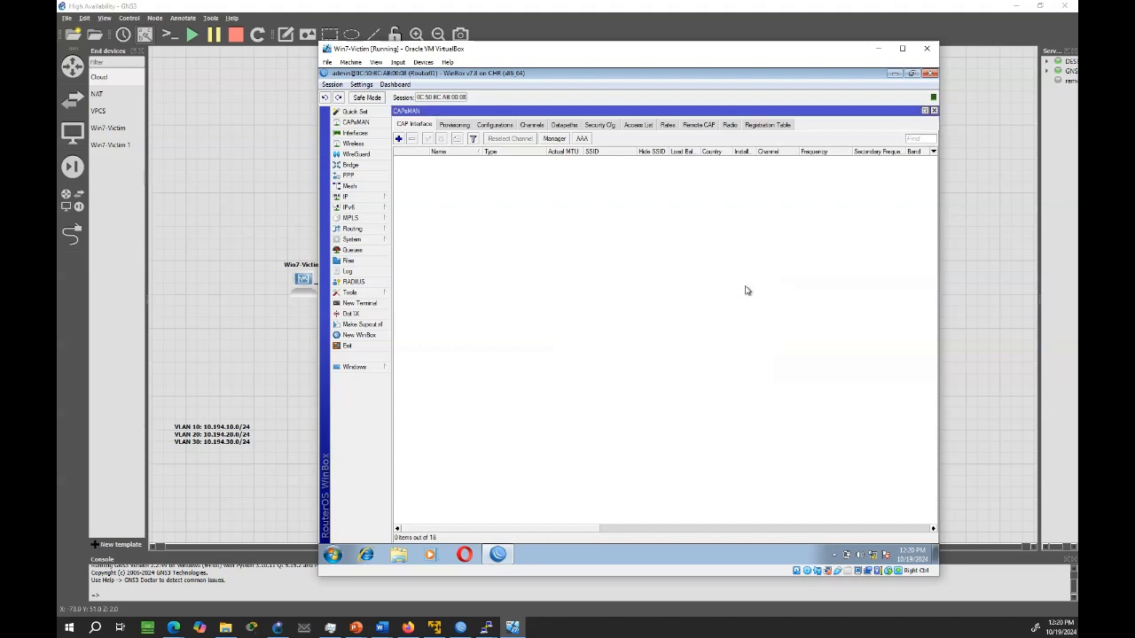
Export the CAPsMAN settings from a new router terminal with "/caps-man export file=capsman_config"
{"action": "left_click", "coordinate": [359, 302]}
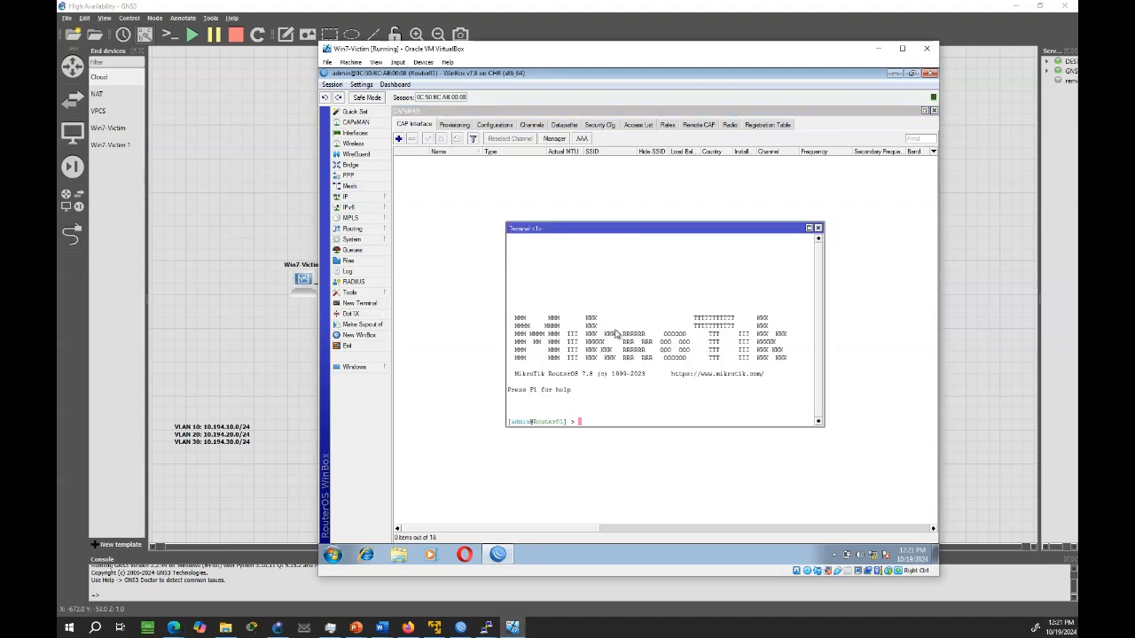
{"action": "type", "text": "/cap"}
{"action": "type", "text": "s"}
{"action": "type", "text": "-man "}
{"action": "type", "text": "c"}
{"action": "type", "text": "xport"}
{"action": "type", "text": " fil"}
{"action": "type", "text": "e"}
{"action": "type", "text": "="}
{"action": "type", "text": "caps"}
{"action": "type", "text": "man"}
{"action": "type", "text": "_config"}
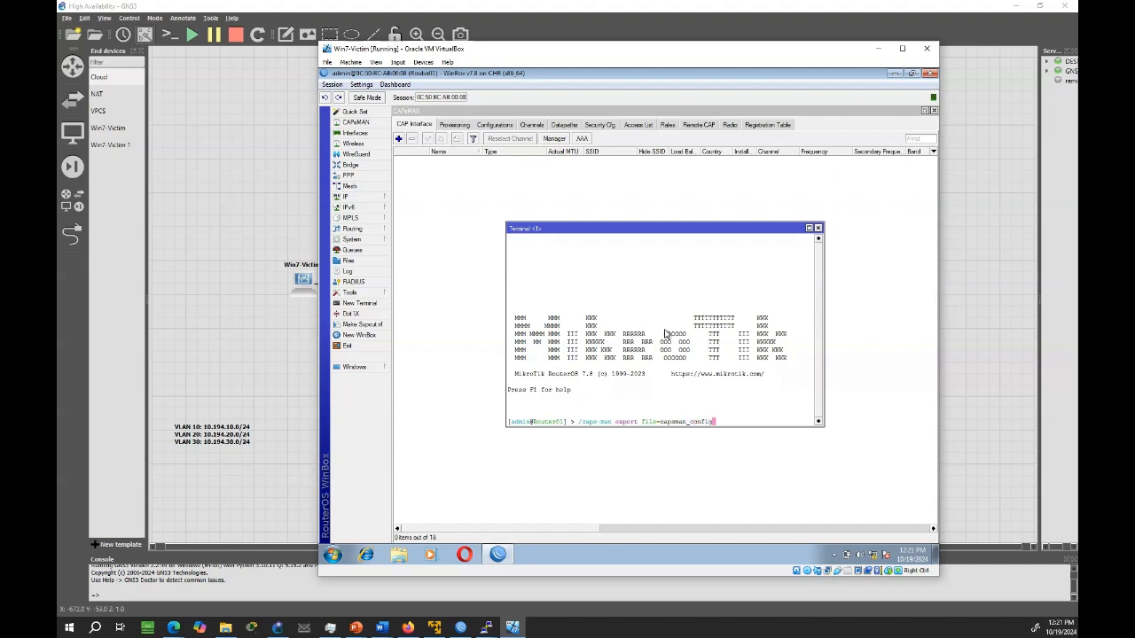
{"action": "key", "text": "Return"}
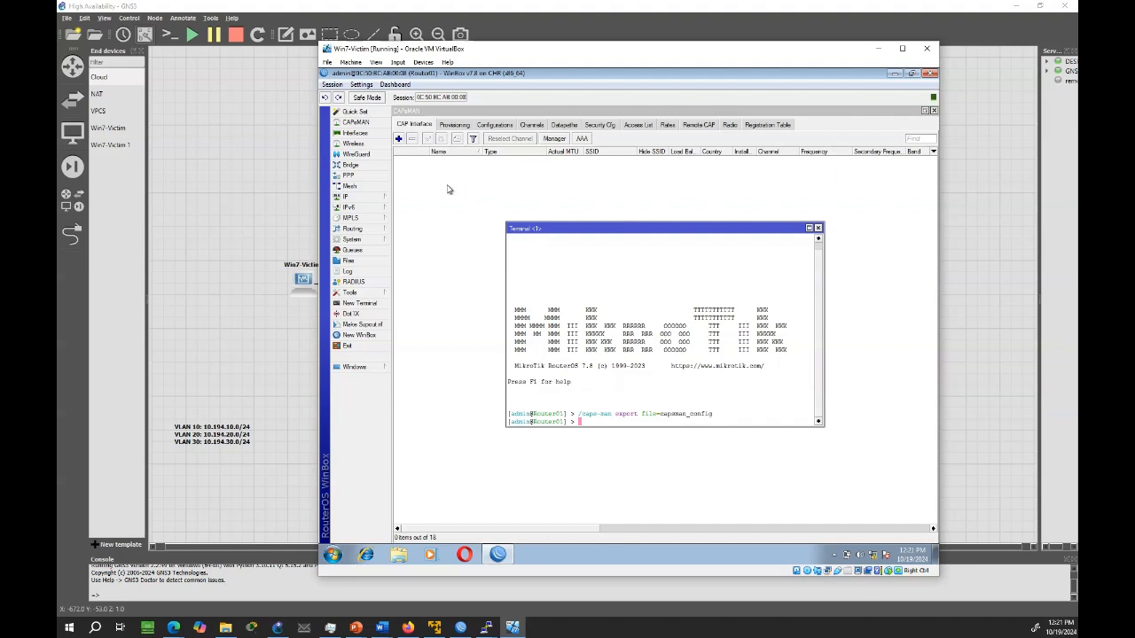
Locate and select the exported capsman_config.rsc script in the router's file list
{"action": "left_click", "coordinate": [351, 260]}
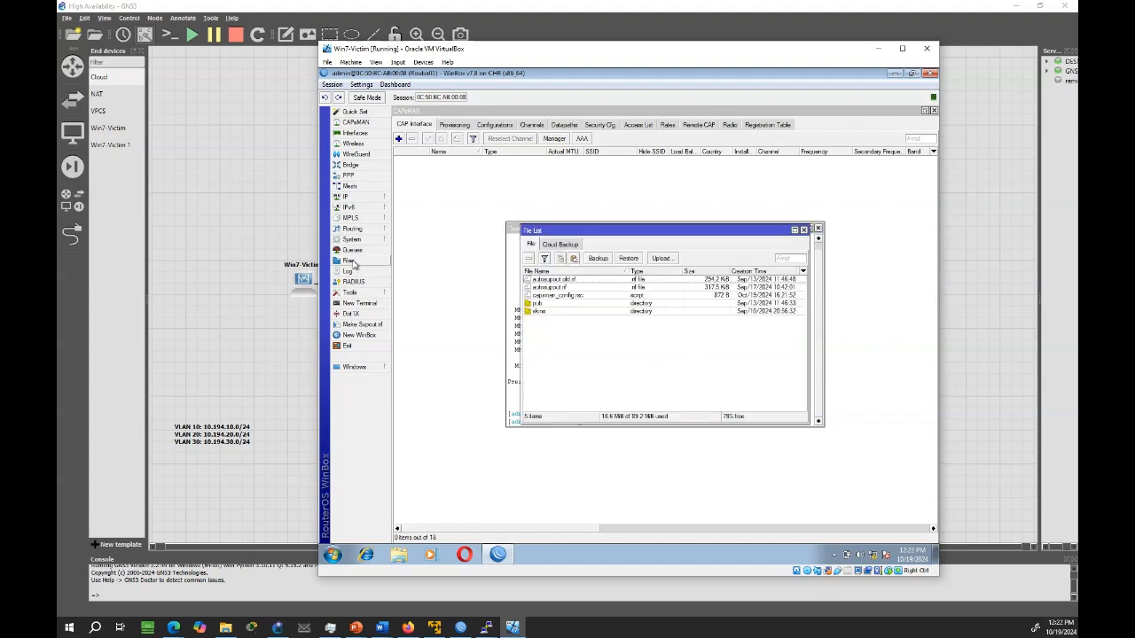
{"action": "left_click", "coordinate": [559, 297]}
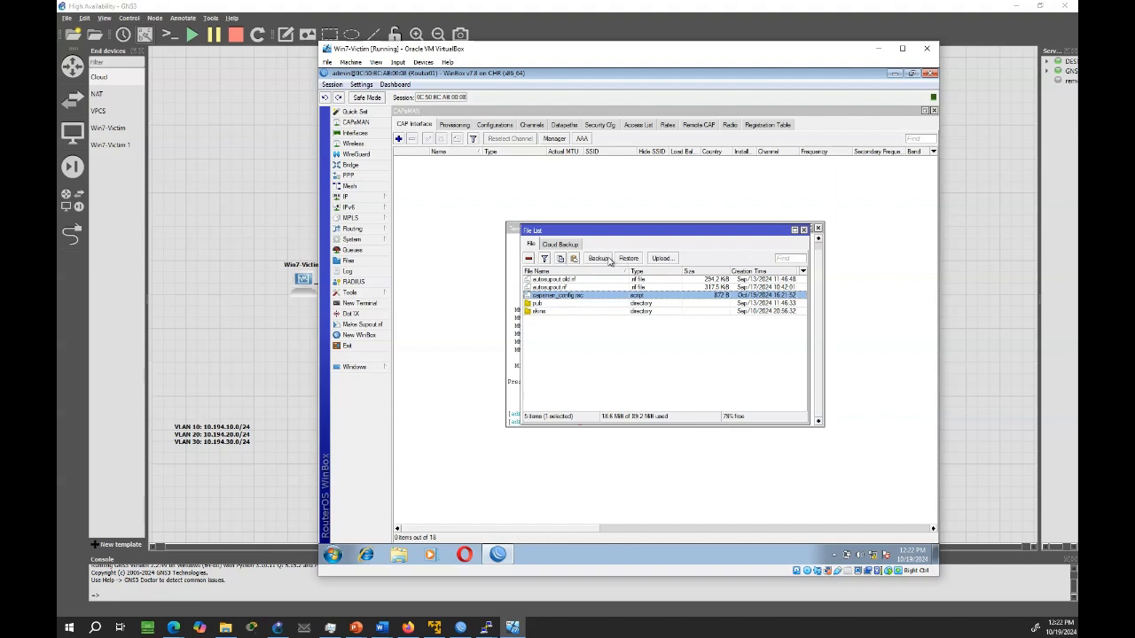
Download the exported capsman_config.rsc file from the router to the Desktop folder
{"action": "right_click", "coordinate": [585, 299]}
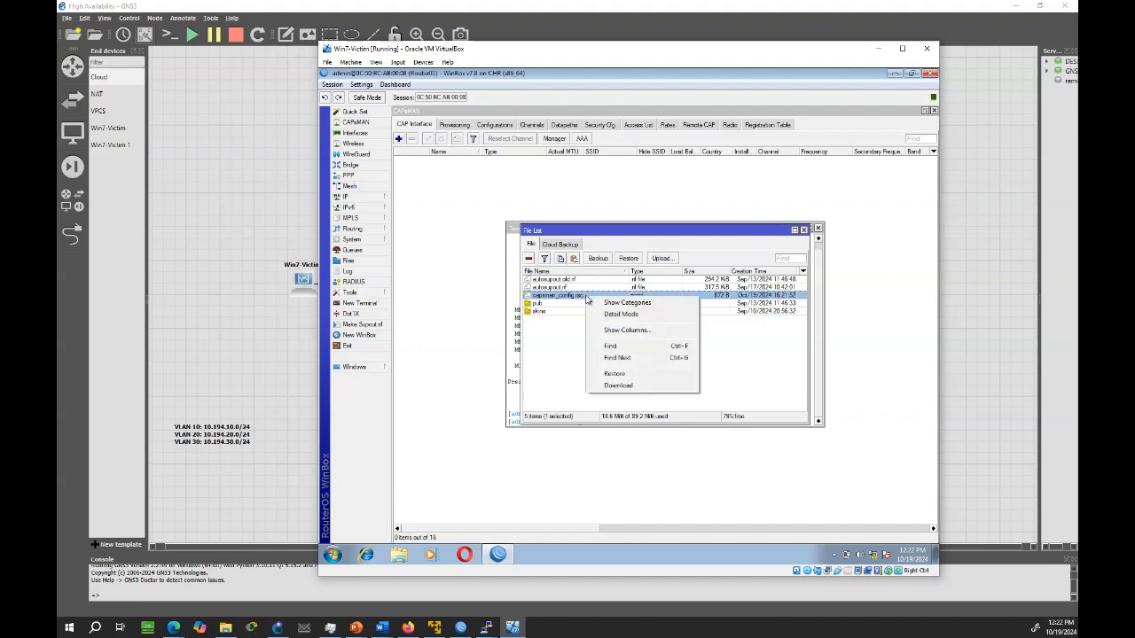
{"action": "left_click", "coordinate": [624, 387]}
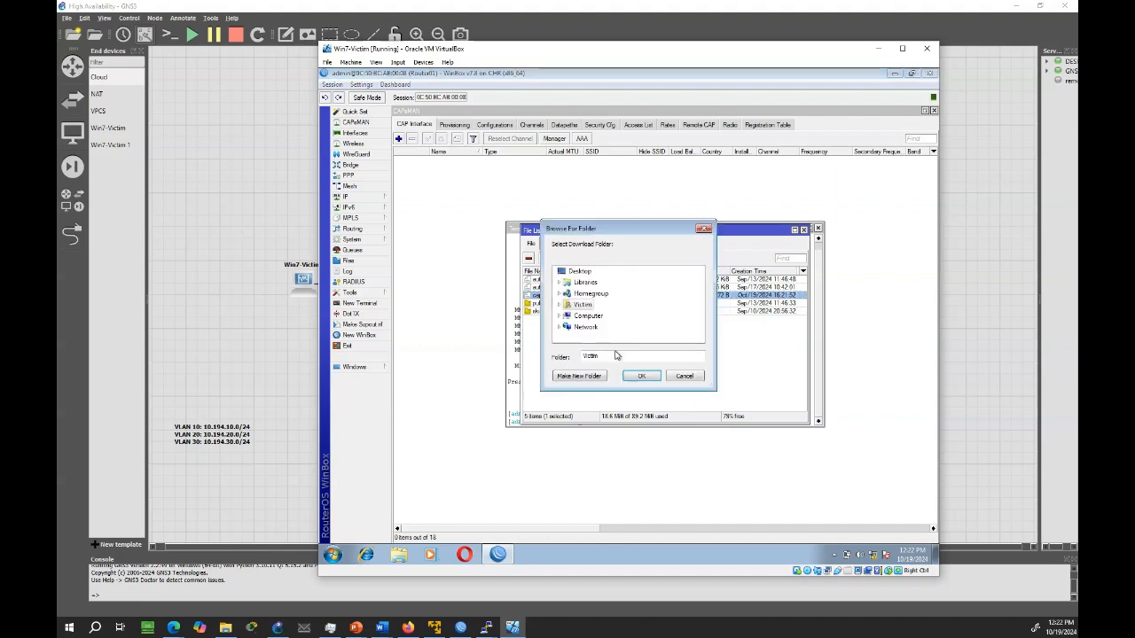
{"action": "left_click", "coordinate": [580, 271]}
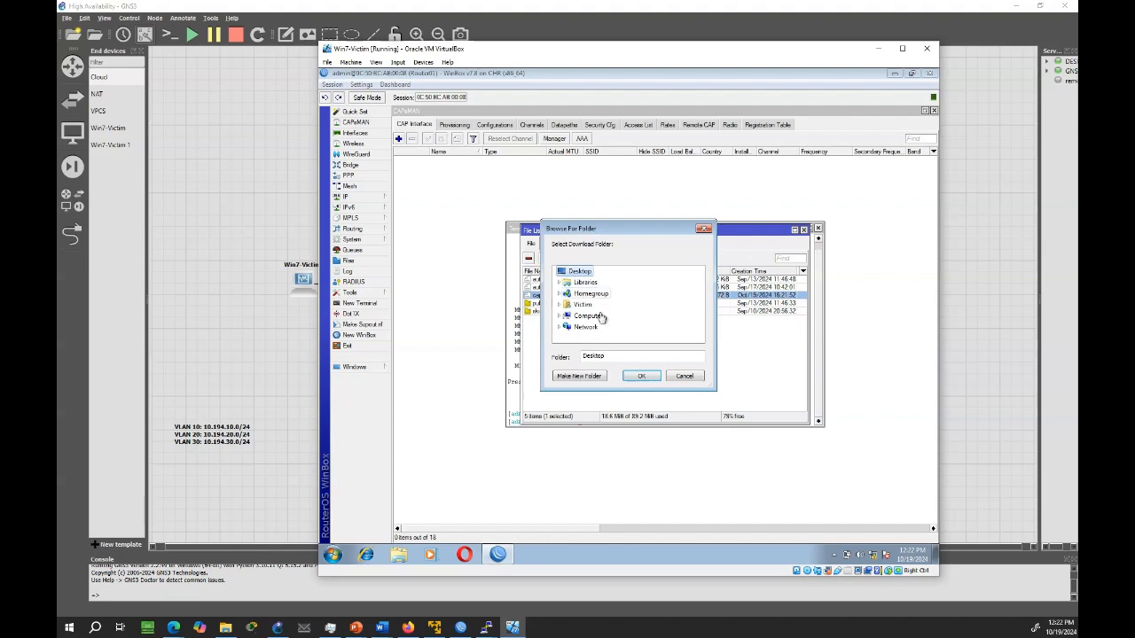
{"action": "left_click", "coordinate": [640, 377]}
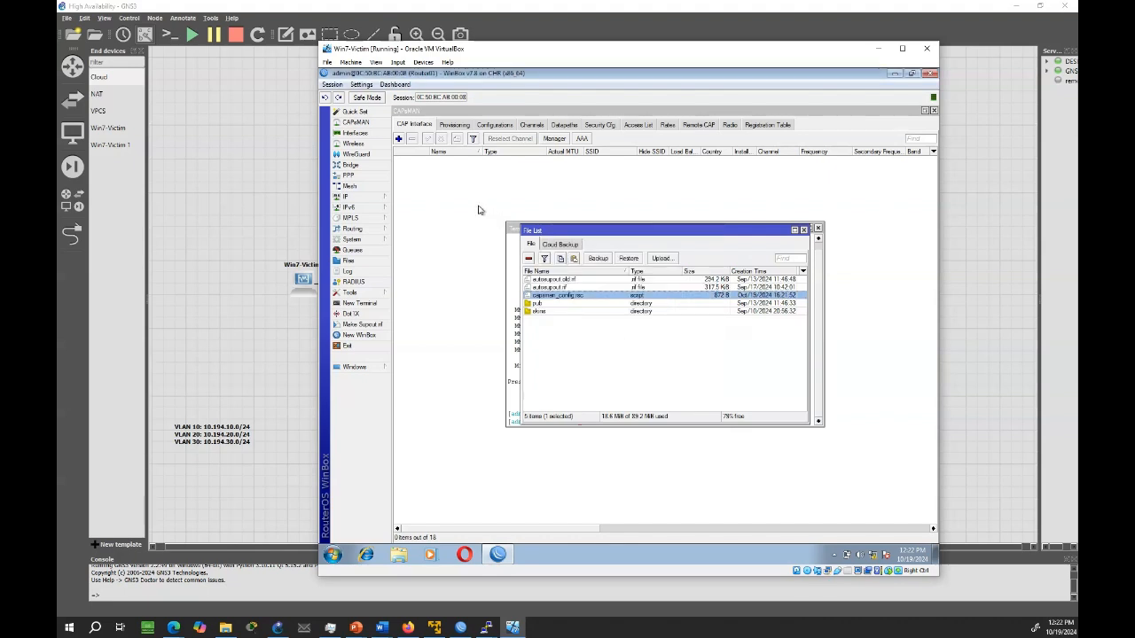
{"action": "left_click", "coordinate": [446, 194]}
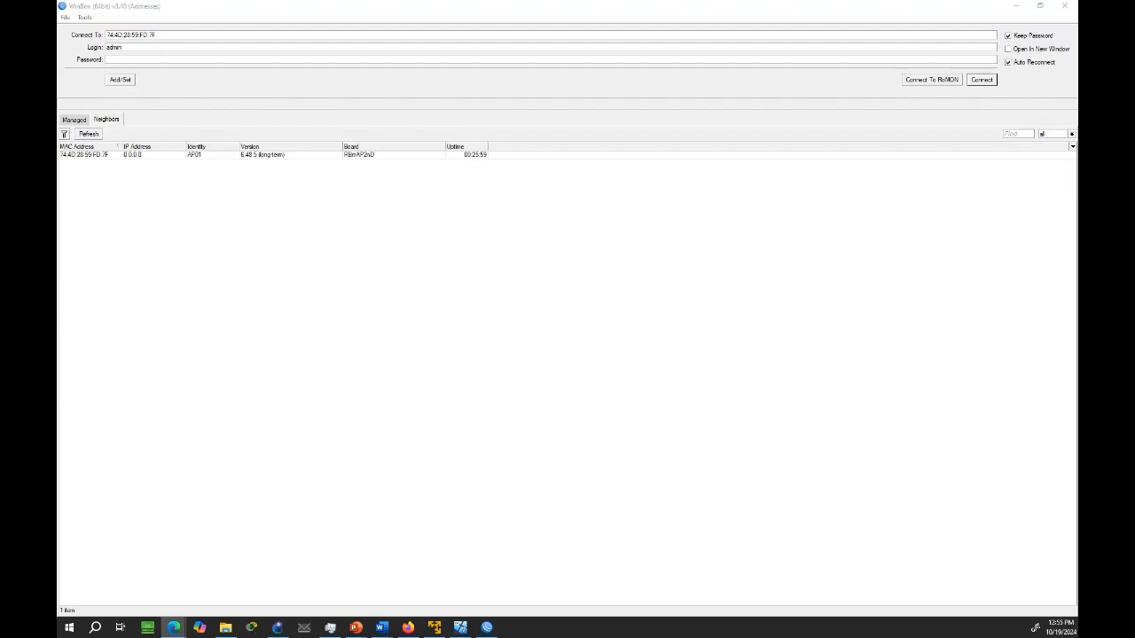
Connect to the neighbor AP01 in WinBox and open the CAP settings of its wireless interfaces
{"action": "left_click", "coordinate": [115, 155]}
{"action": "left_click", "coordinate": [984, 81]}
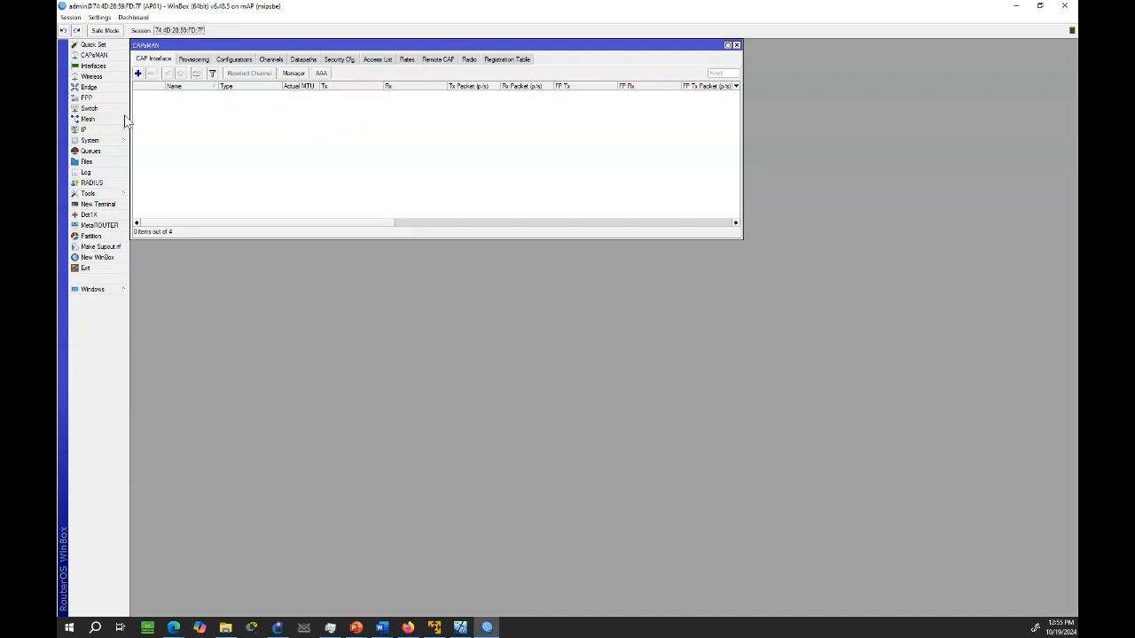
{"action": "left_click", "coordinate": [93, 77]}
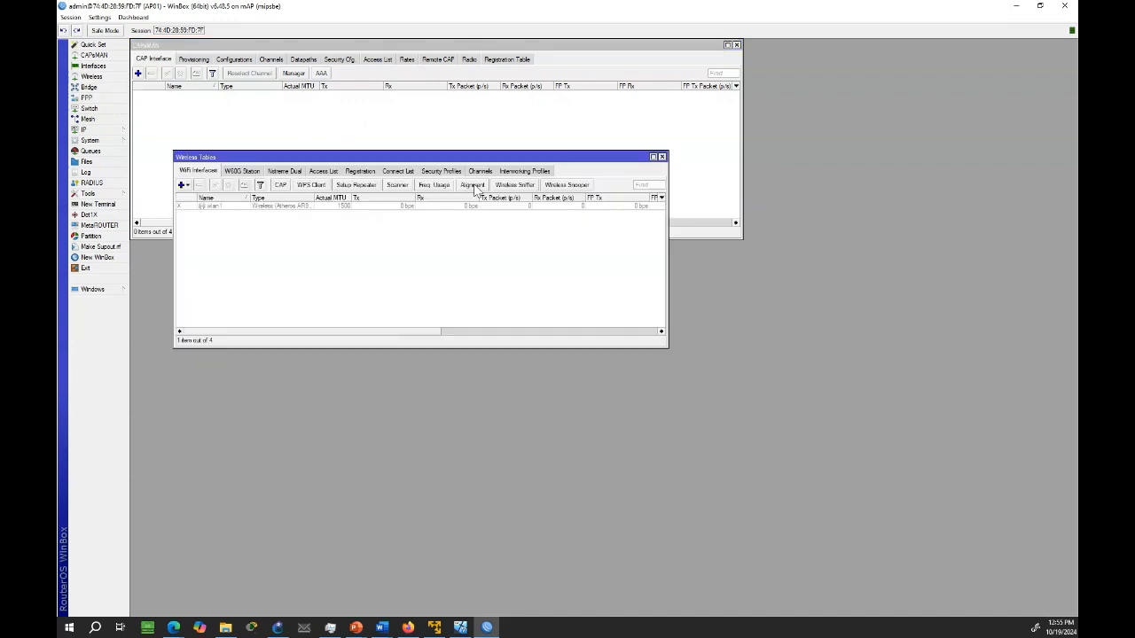
{"action": "left_click", "coordinate": [282, 186]}
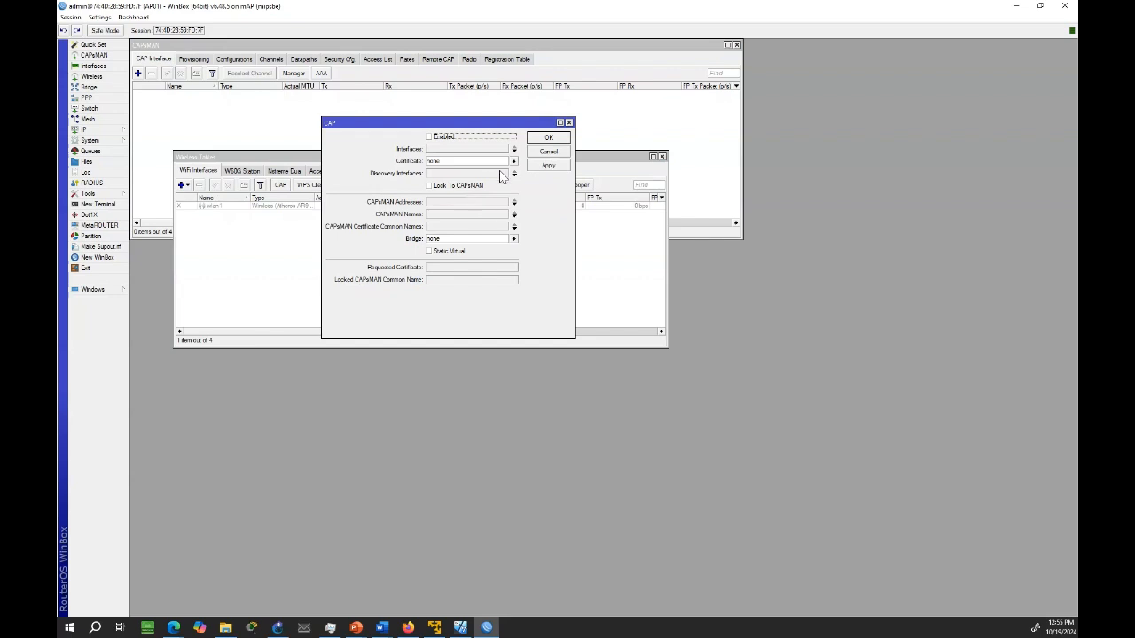
Enable CAP mode on AP01 with wlan1 as the interface and ether1 as the discovery interface
{"action": "left_click", "coordinate": [429, 136]}
{"action": "left_click", "coordinate": [514, 151]}
{"action": "left_click", "coordinate": [513, 161]}
{"action": "left_click", "coordinate": [514, 175]}
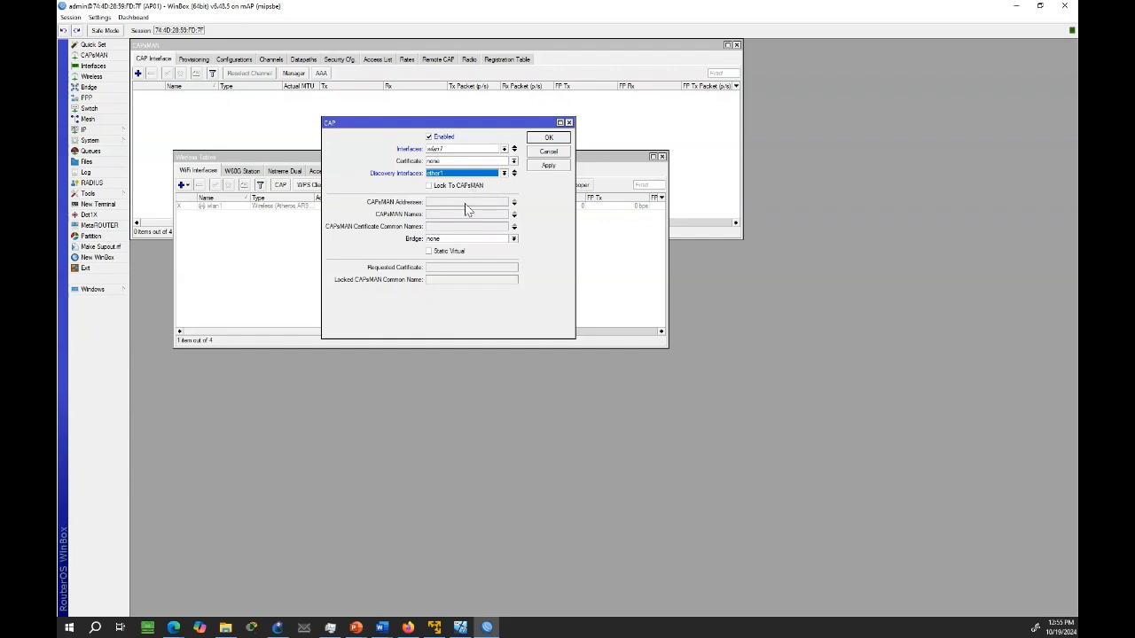
Enter 10.194.10.1, 10.194.20.1 and 10.194.30.1 as the CAPsMAN addresses and save the CAP settings
{"action": "left_click", "coordinate": [487, 203]}
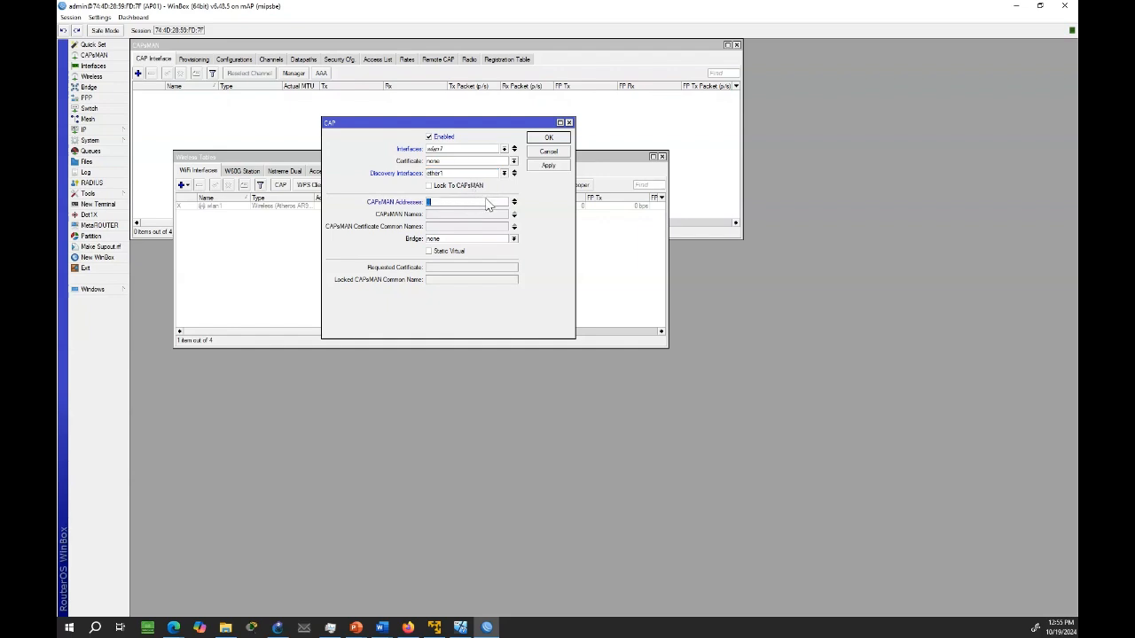
{"action": "type", "text": "10.194.10.1"}
{"action": "left_click", "coordinate": [514, 204]}
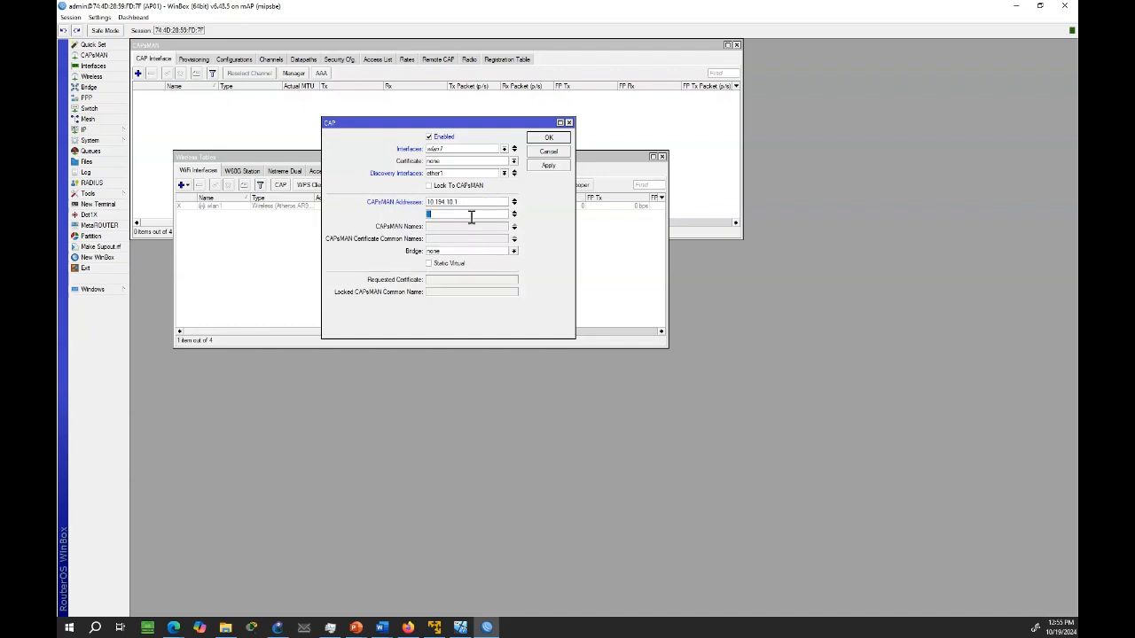
{"action": "type", "text": "10.194.20.1"}
{"action": "left_click", "coordinate": [514, 215]}
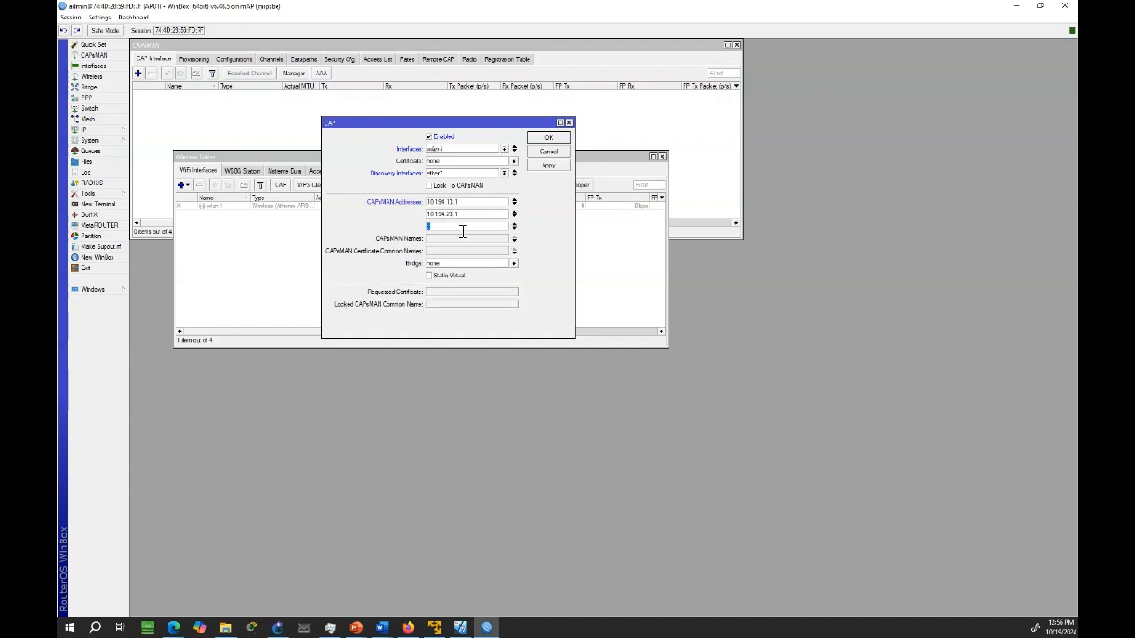
{"action": "type", "text": "10.194.30.1"}
{"action": "left_click", "coordinate": [549, 165]}
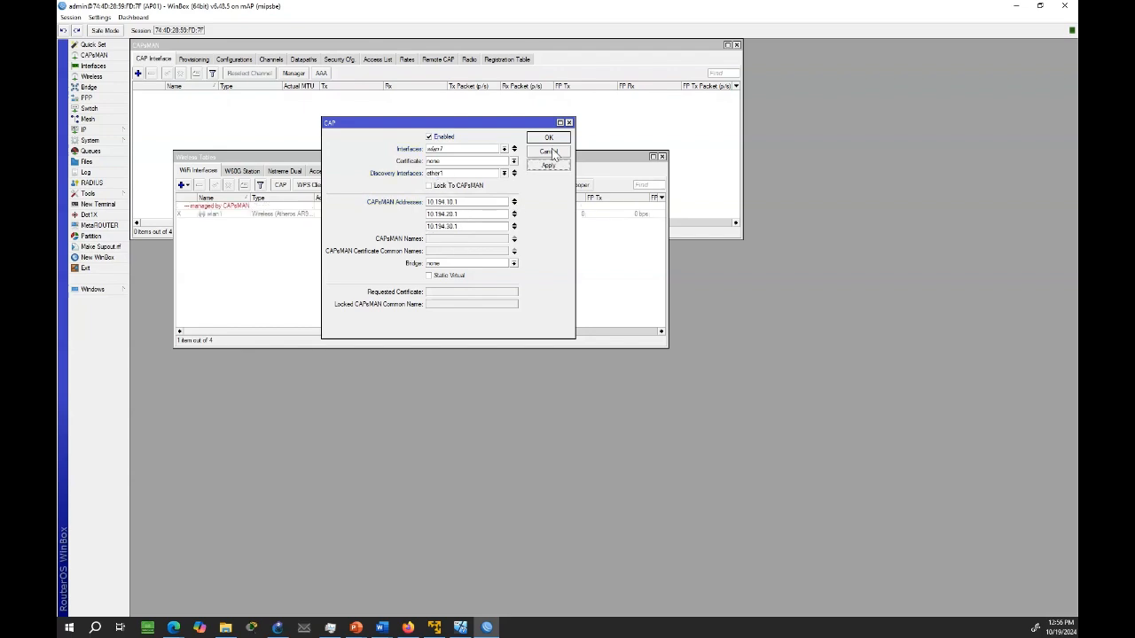
{"action": "left_click", "coordinate": [550, 139]}
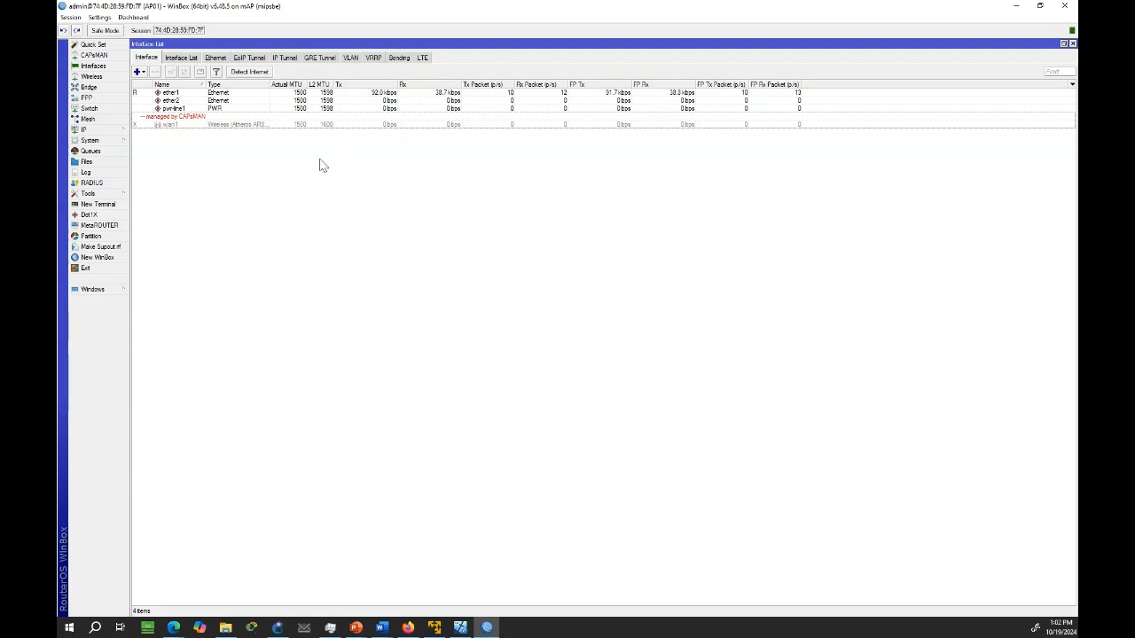
Check the management status of wlan1 in AP01's interface list
{"action": "left_click", "coordinate": [284, 126]}
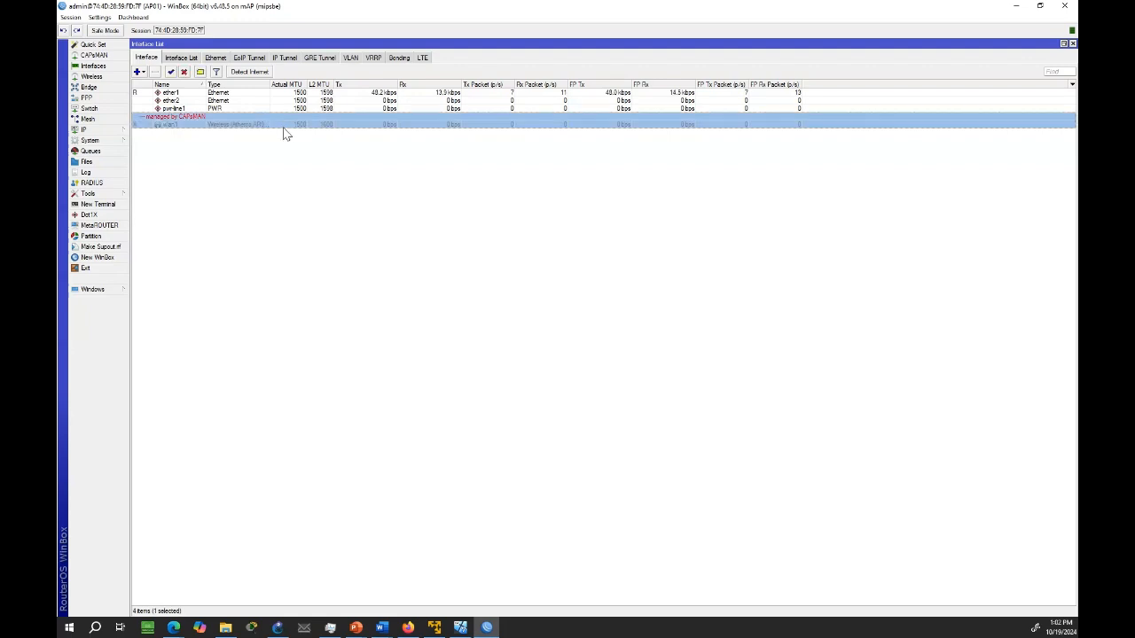
{"action": "left_click", "coordinate": [287, 157]}
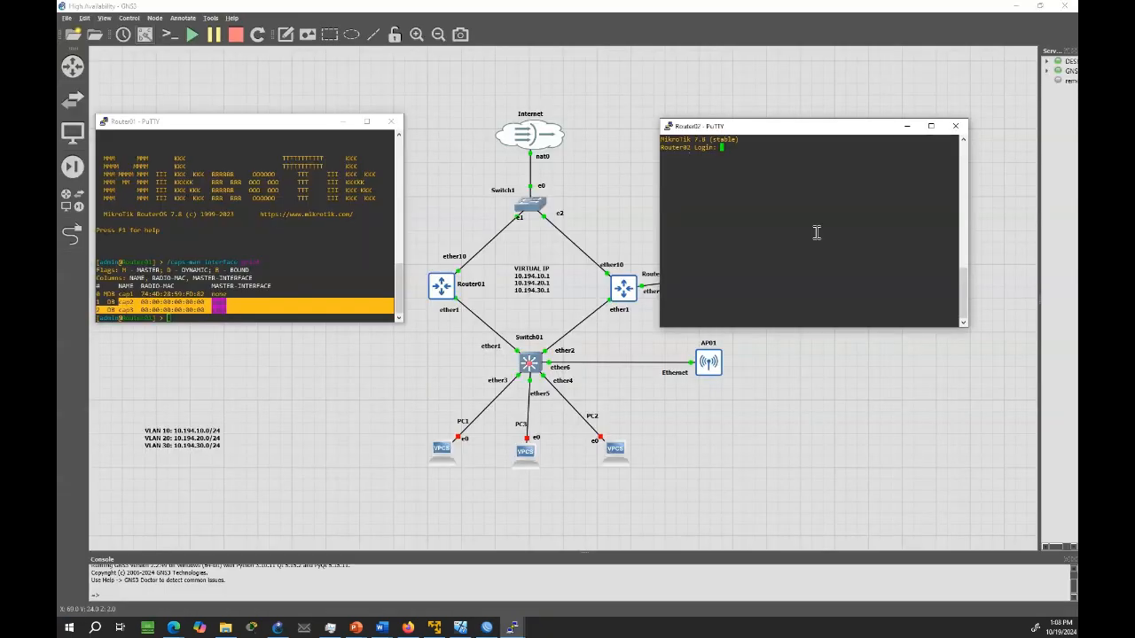
Log in to the Router02 console in PuTTY as admin
{"action": "type", "text": "admin"}
{"action": "key", "text": "Return"}
{"action": "key", "text": "Return"}
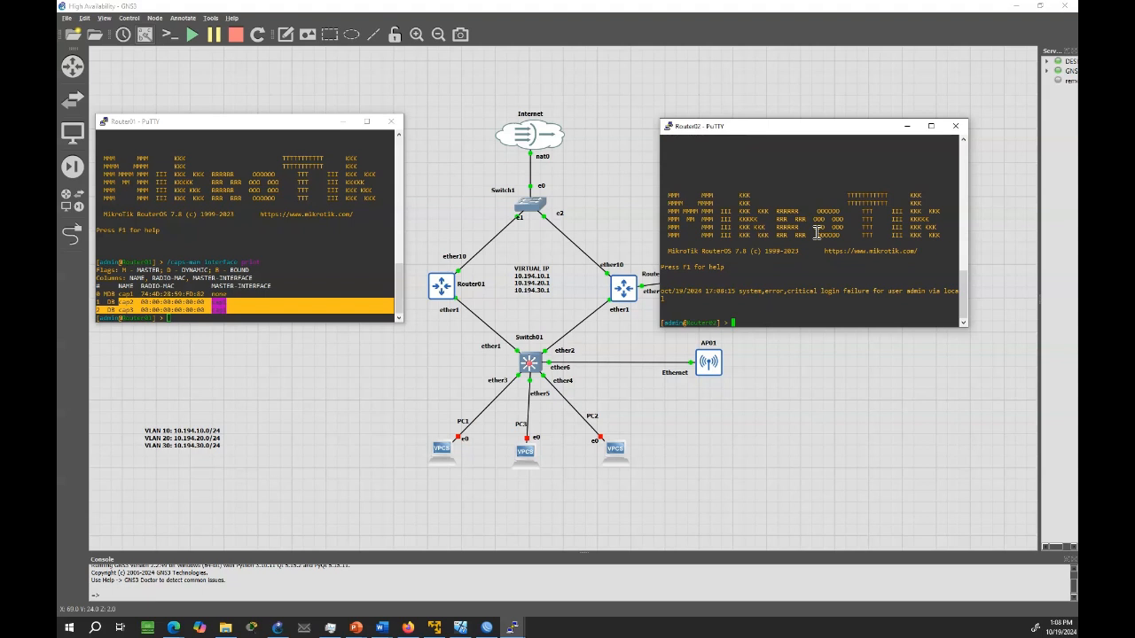
List the CAPsMAN interfaces on Router02 with "/caps-man interface print" and repeat the listing
{"action": "type", "text": "/caps-man interface print"}
{"action": "key", "text": "Return"}
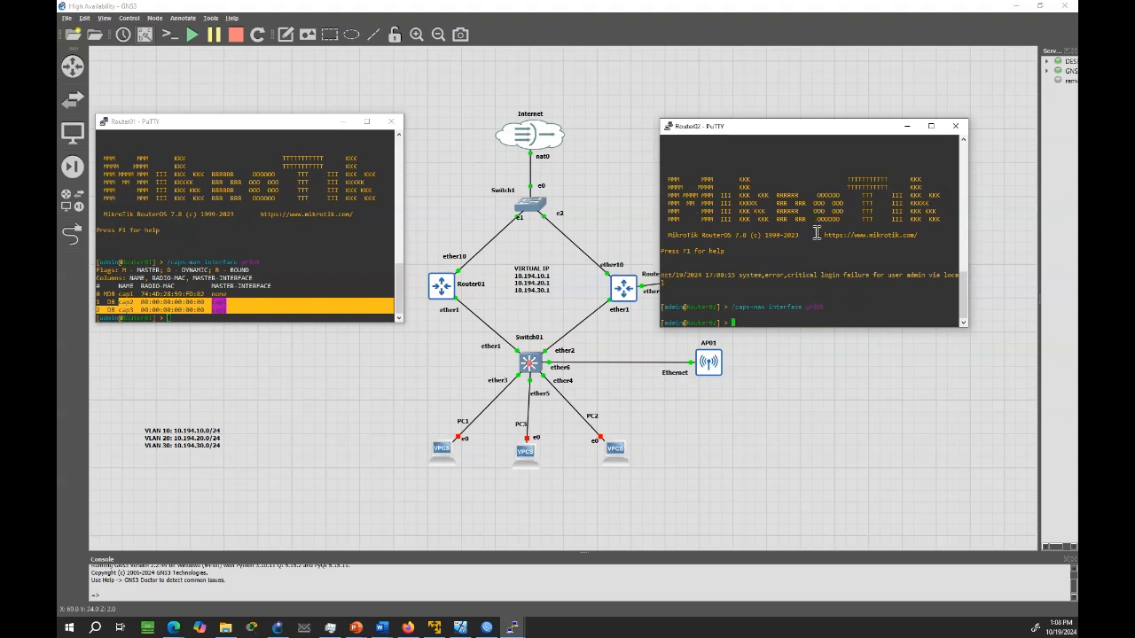
{"action": "key", "text": "Up"}
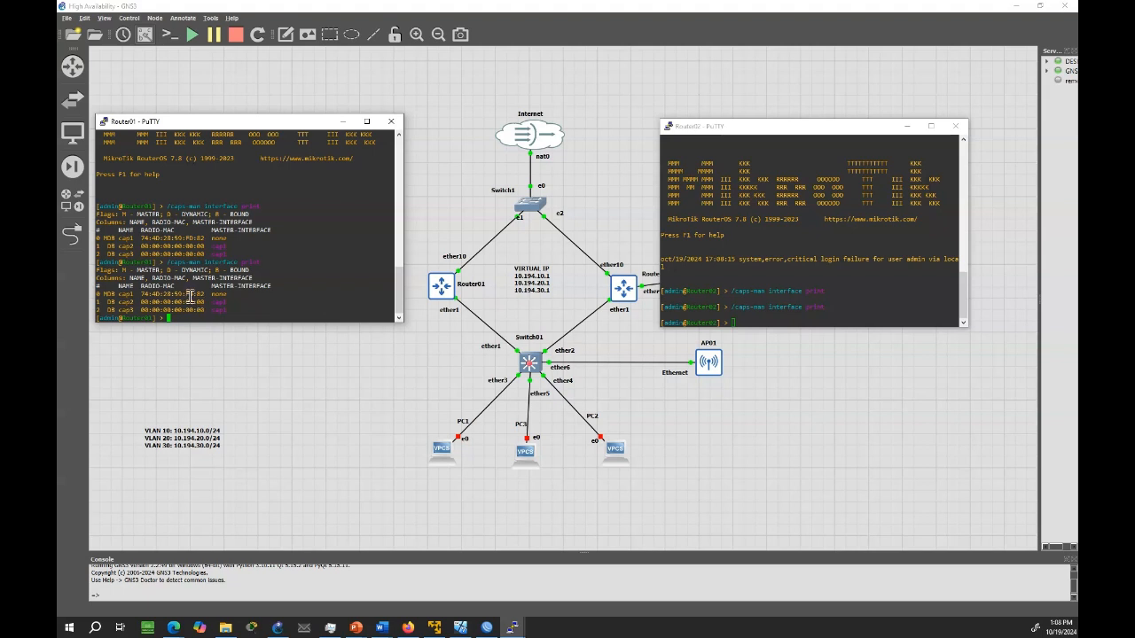
Delete the GNS3 link between Router01 and Switch01, and bring both router consoles back into view
{"action": "right_click", "coordinate": [480, 322]}
{"action": "left_click", "coordinate": [520, 379]}
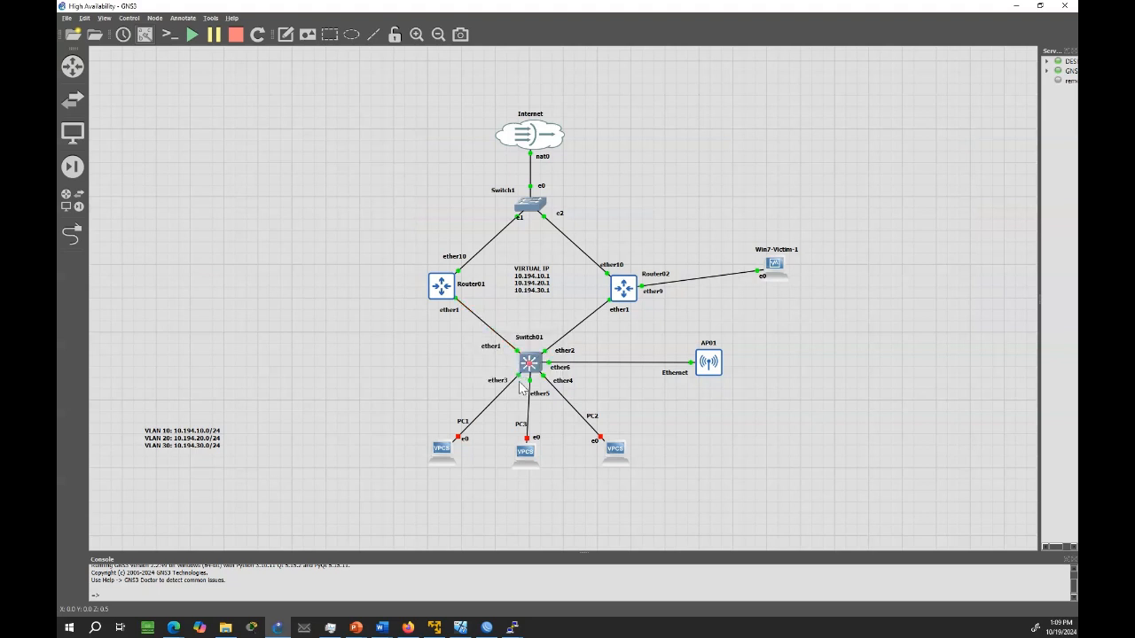
{"action": "mouse_move", "coordinate": [509, 628]}
{"action": "left_click", "coordinate": [453, 598]}
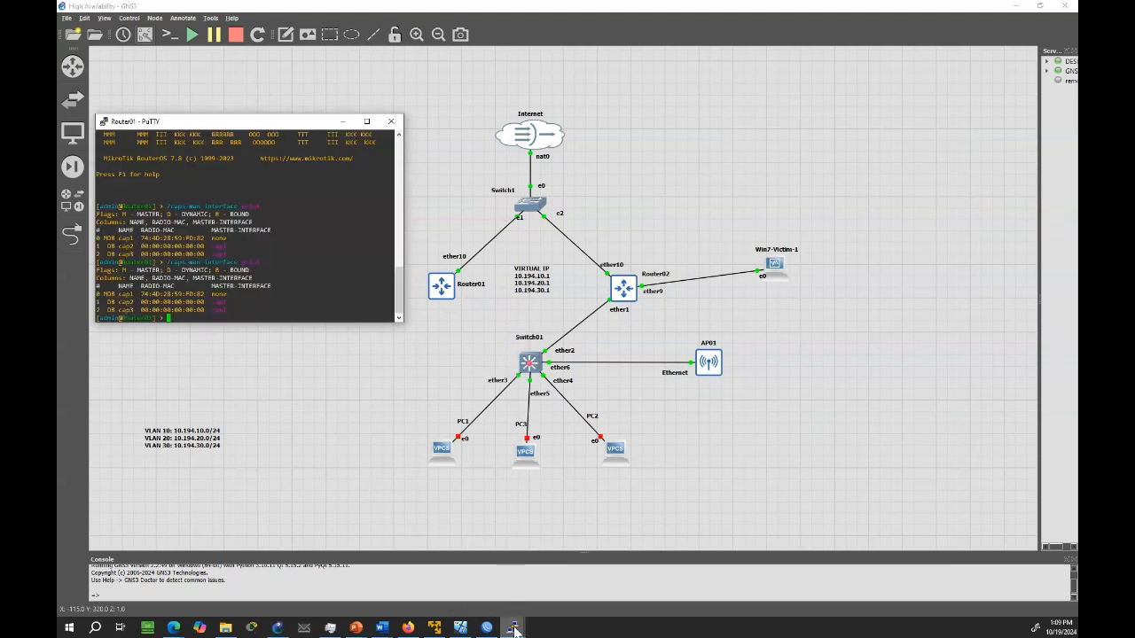
{"action": "left_click", "coordinate": [573, 585]}
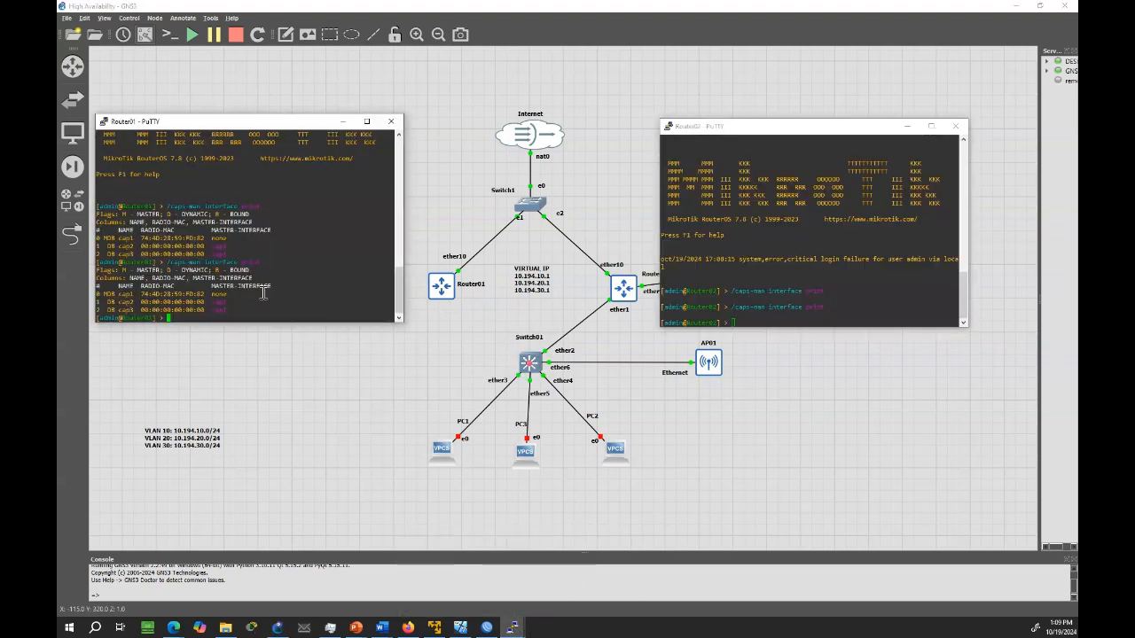
Repeat "/caps-man interface print" on Router01 to check its CAP interfaces without the Switch01 link
{"action": "key", "text": "Up"}
{"action": "key", "text": "Return"}
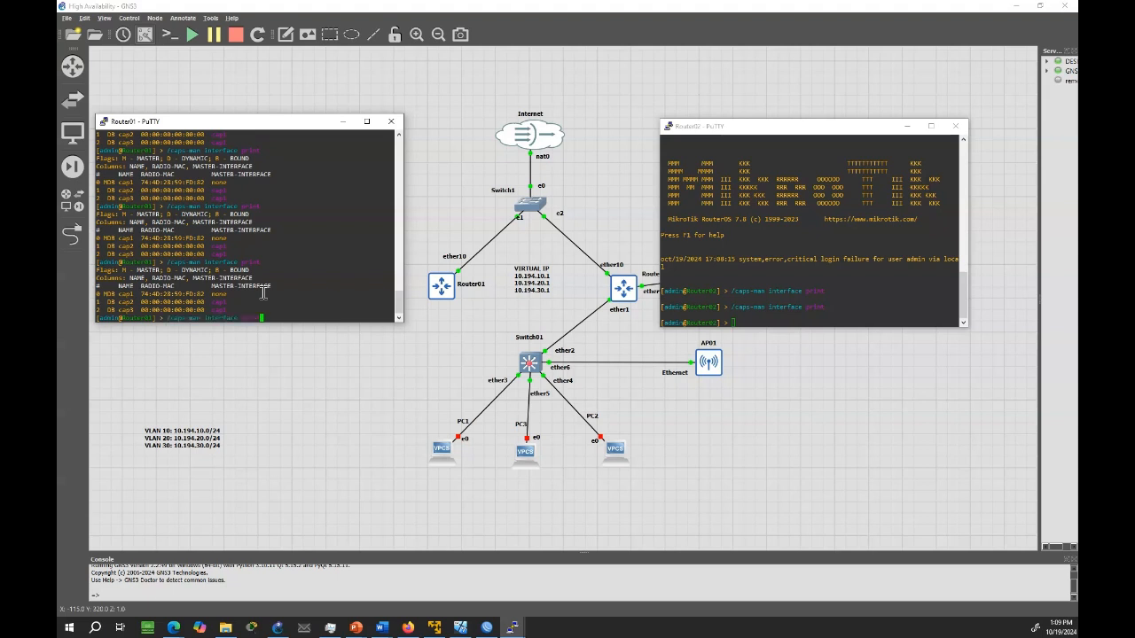
{"action": "key", "text": "Up"}
{"action": "key", "text": "Return"}
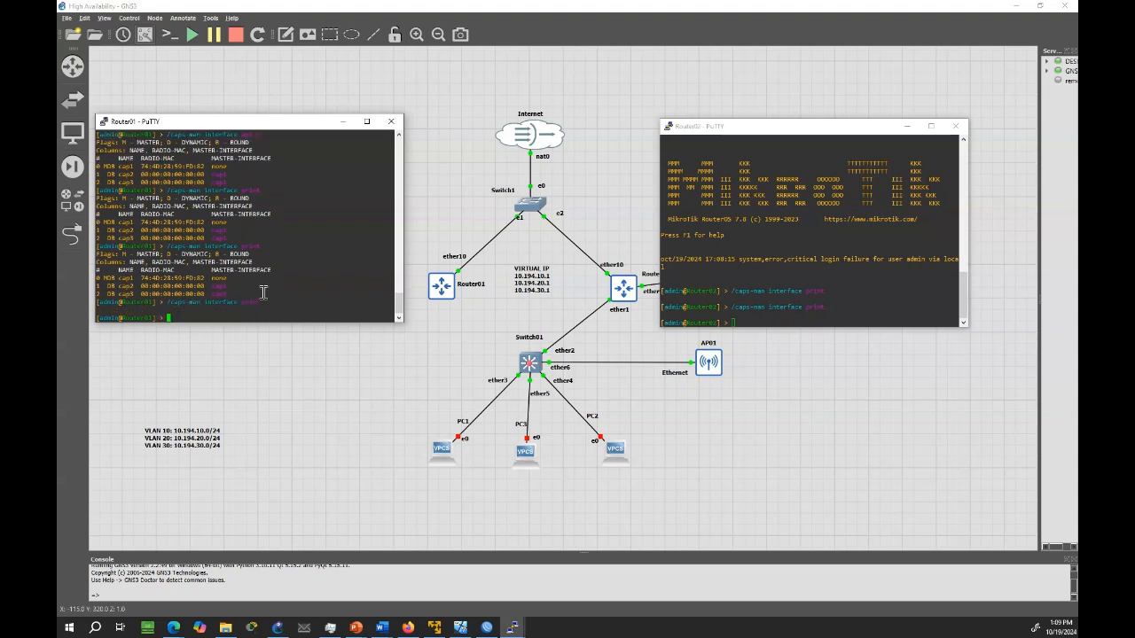
{"action": "key", "text": "Up"}
{"action": "key", "text": "Return"}
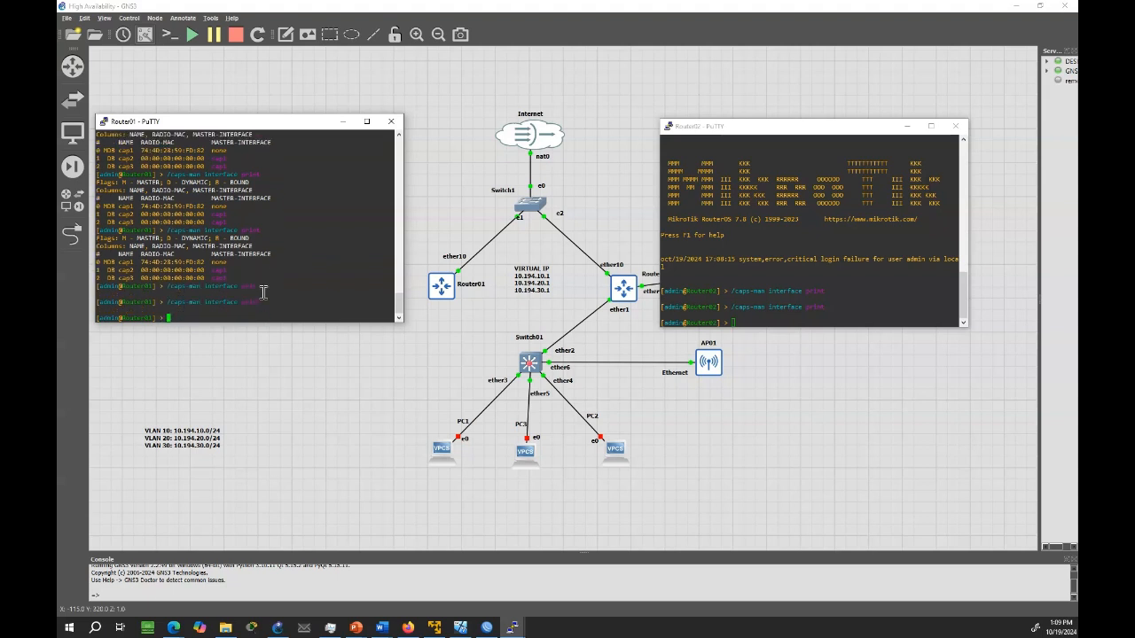
Rerun "/caps-man interface print" several times on Router02 to check whether the CAP interfaces moved to it
{"action": "left_click", "coordinate": [836, 251]}
{"action": "key", "text": "Up"}
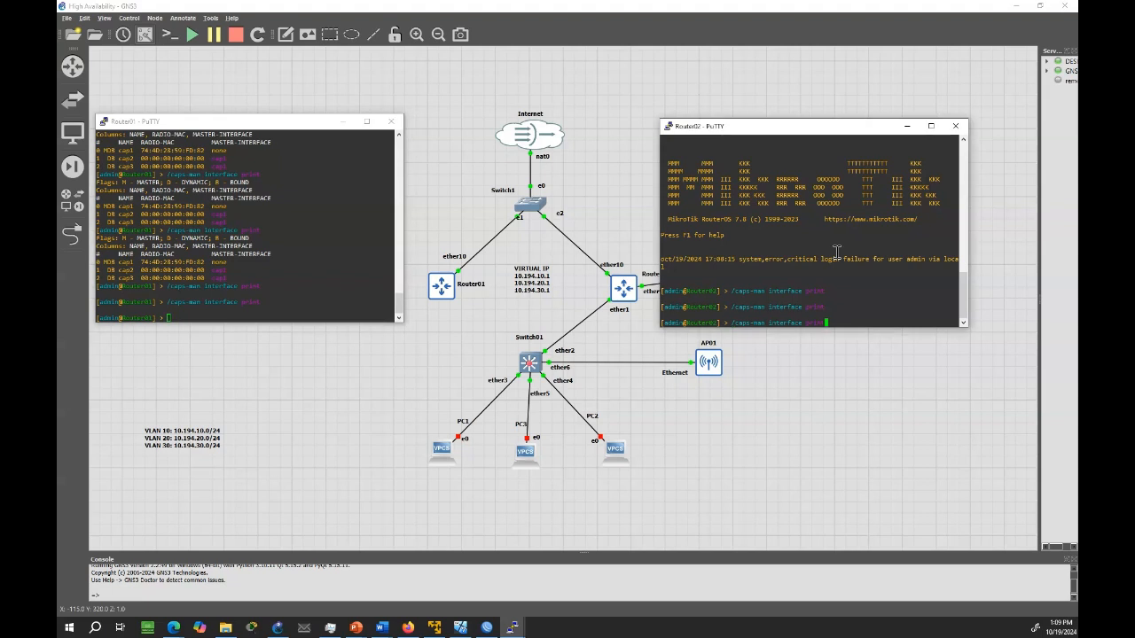
{"action": "key", "text": "Return"}
{"action": "key", "text": "Up"}
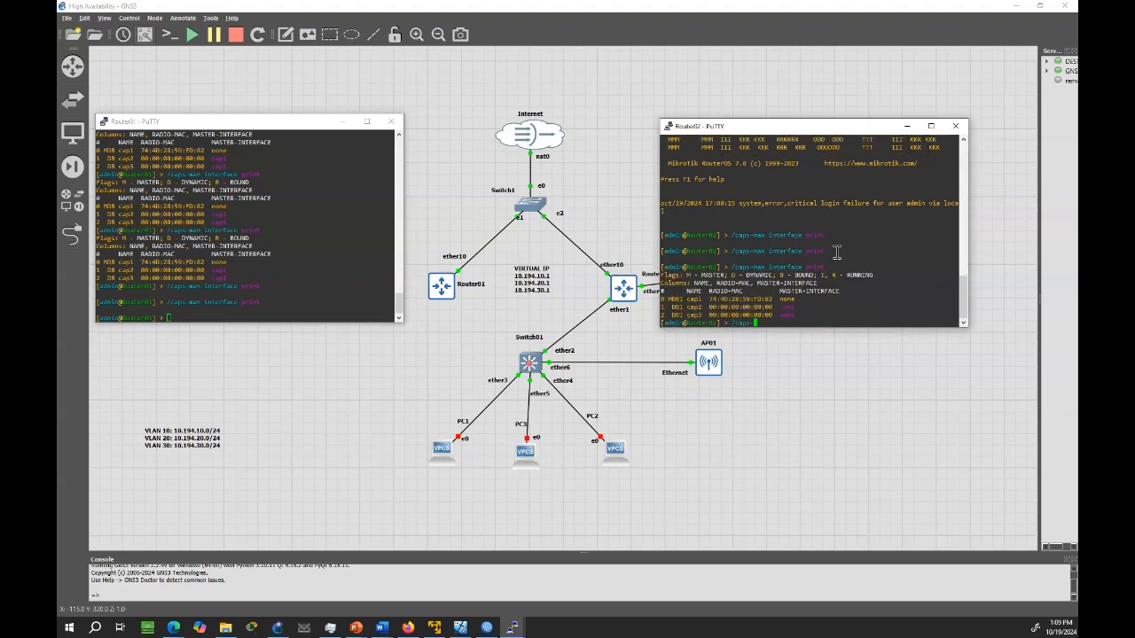
{"action": "key", "text": "Return"}
{"action": "key", "text": "Up"}
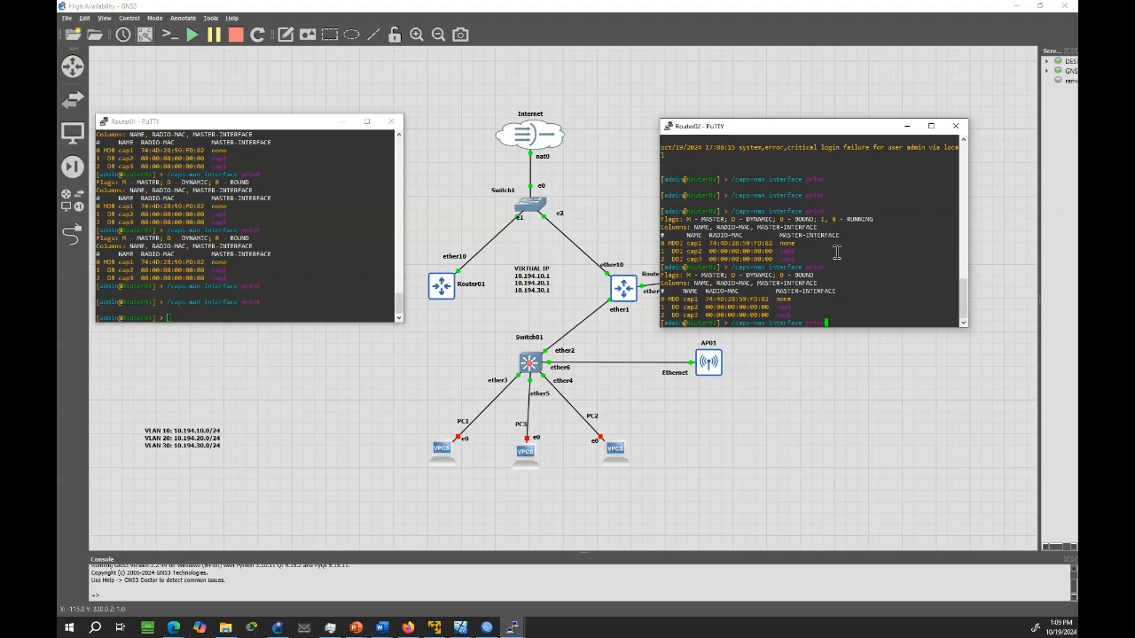
{"action": "key", "text": "Return"}
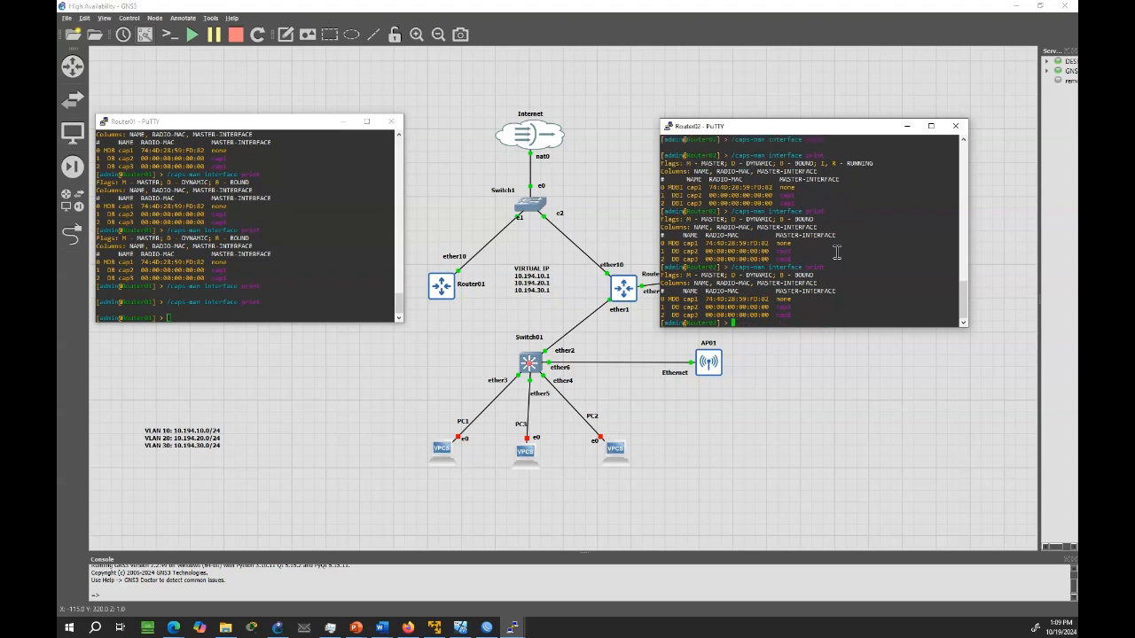
List the VRRP interfaces on Router02 with "/interface vrrp print"
{"action": "type", "text": "/interface vrrp print"}
{"action": "key", "text": "Return"}
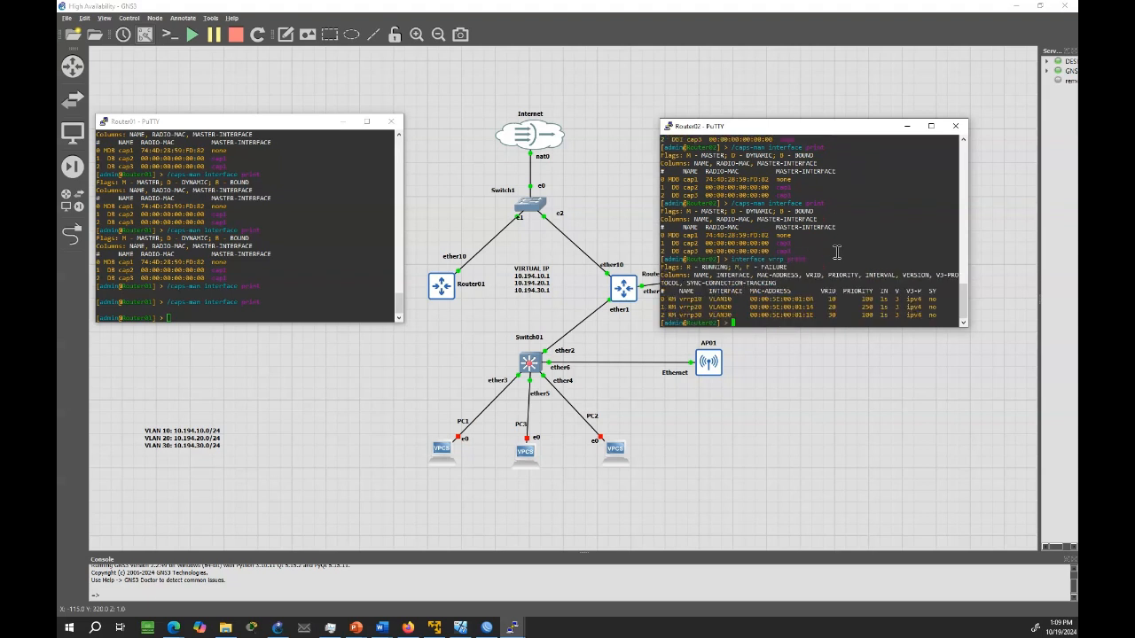